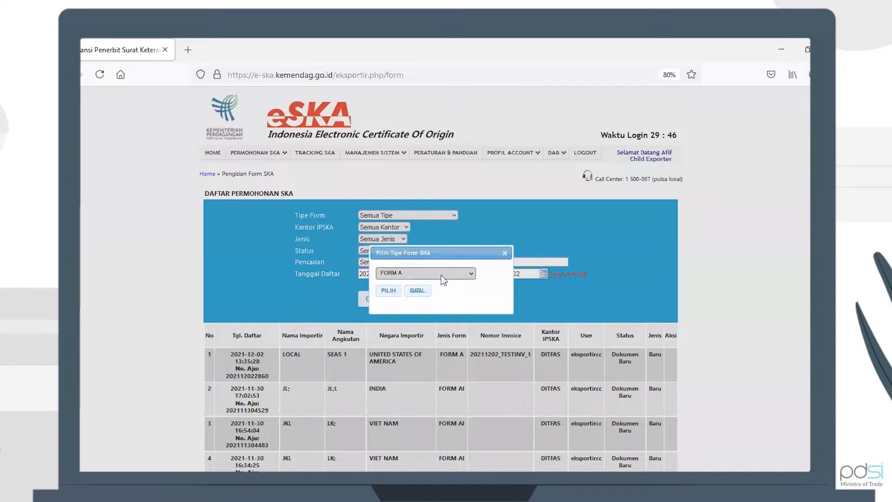
Choose FORM IP as the certificate form type for the new application
click(442, 275)
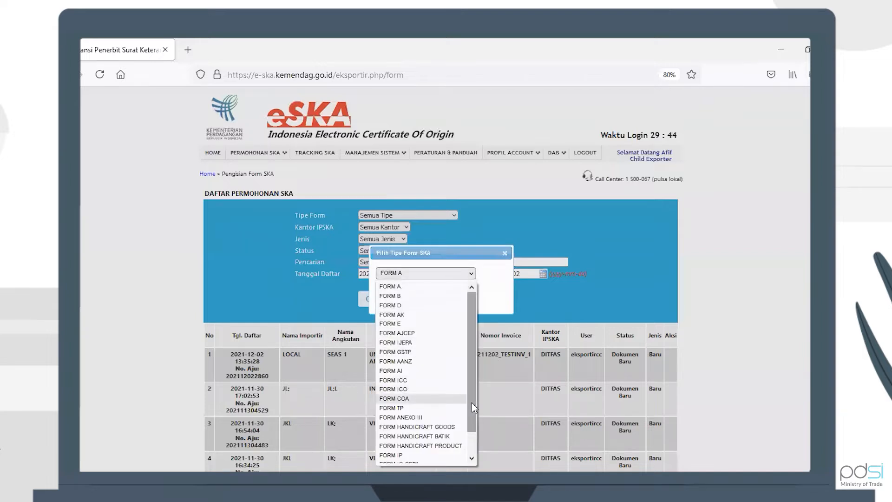
scroll(472, 442, down, 1)
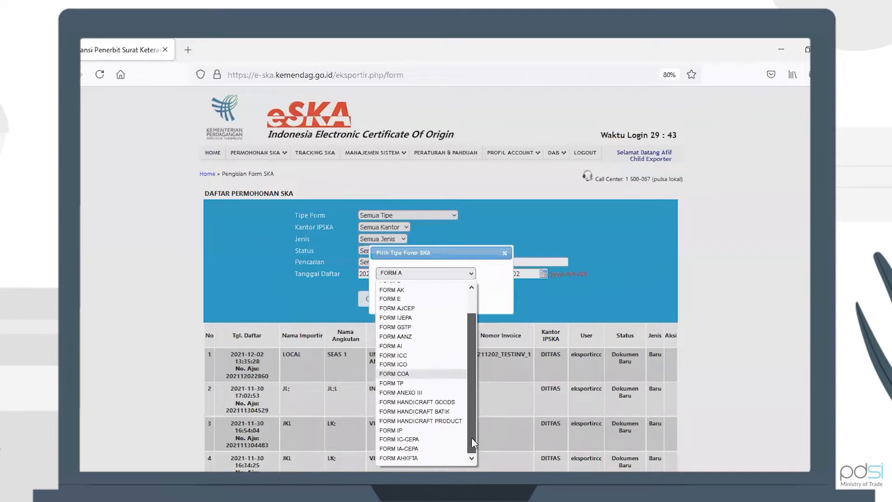
click(435, 431)
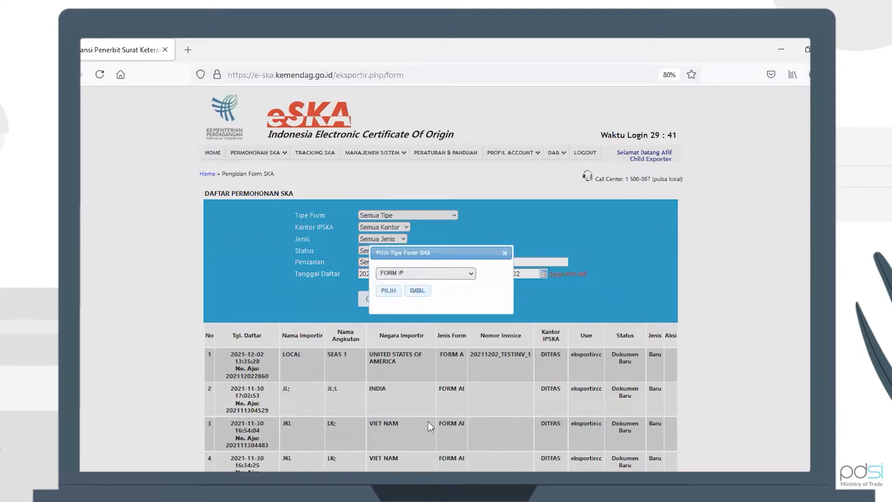
click(388, 292)
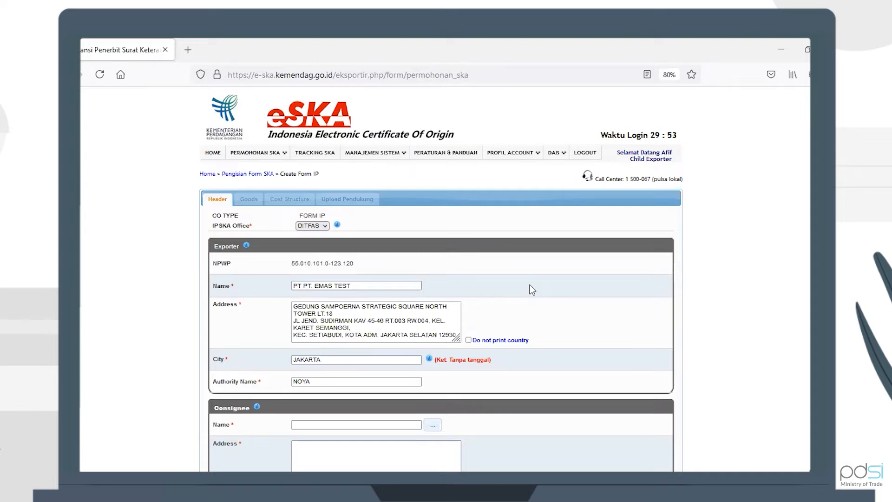
Fill in the consignee with name COBA, address COBA and country PAKISTAN
scroll(532, 290, down, 5)
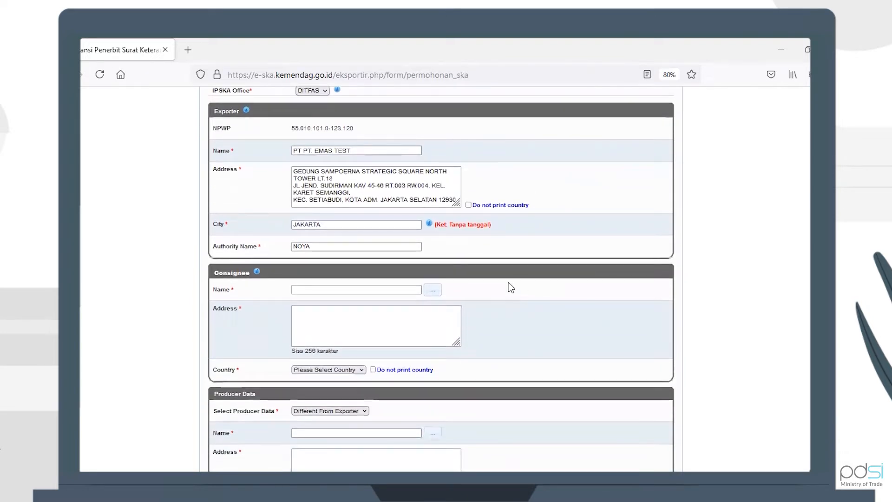
click(393, 290)
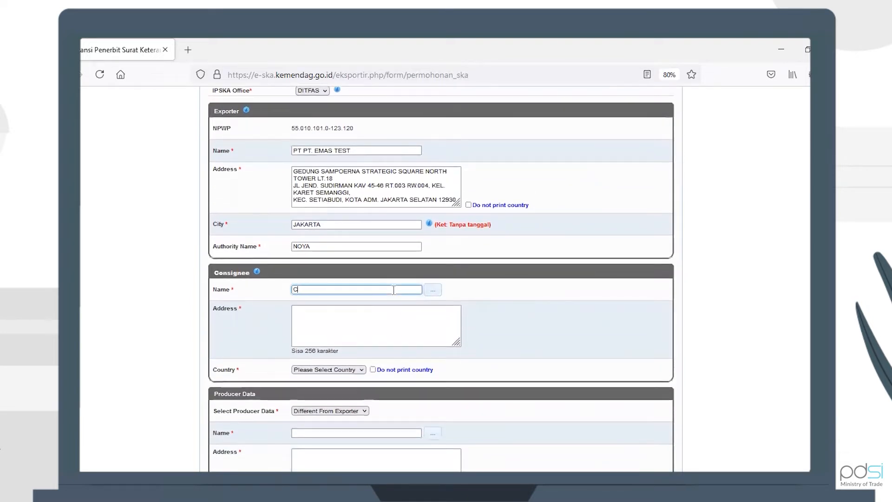
text(COBA)
key(Tab)
text(COBA)
click(356, 370)
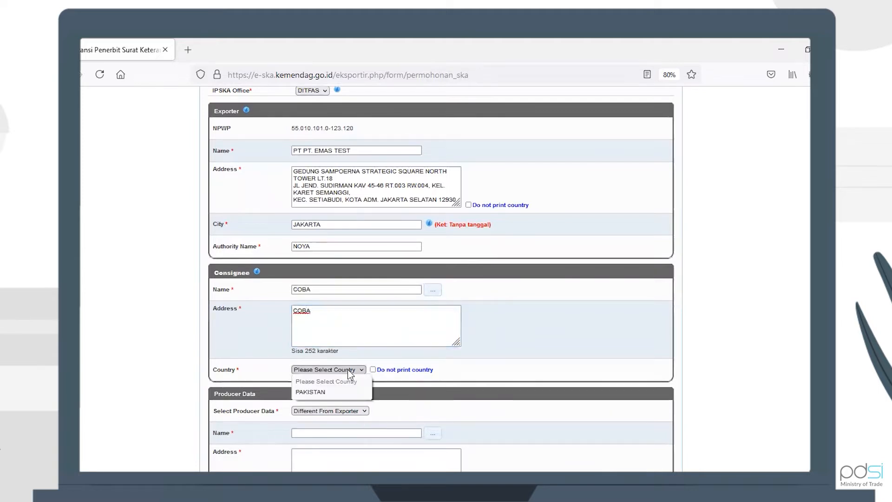
click(345, 393)
scroll(464, 385, down, 2)
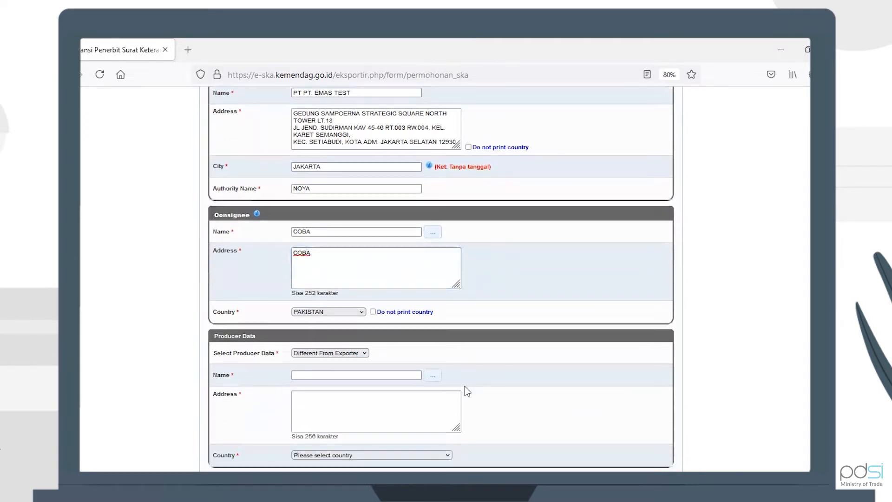
scroll(465, 386, down, 3)
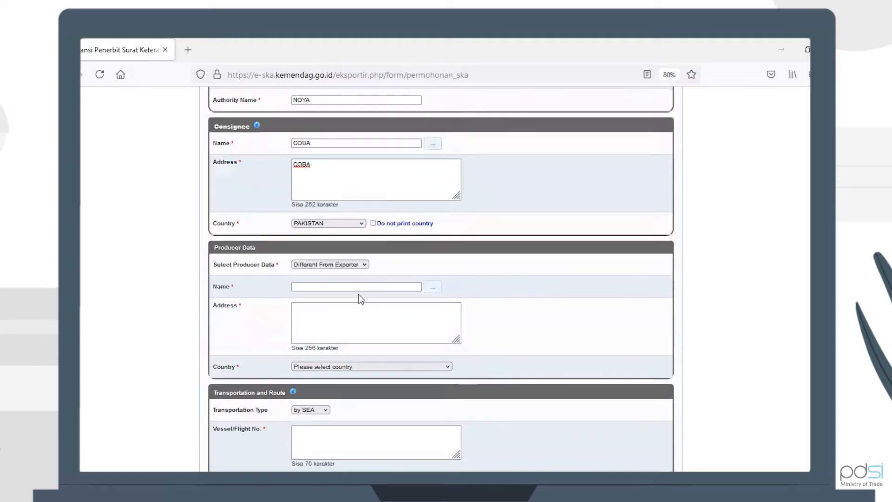
click(341, 263)
click(339, 285)
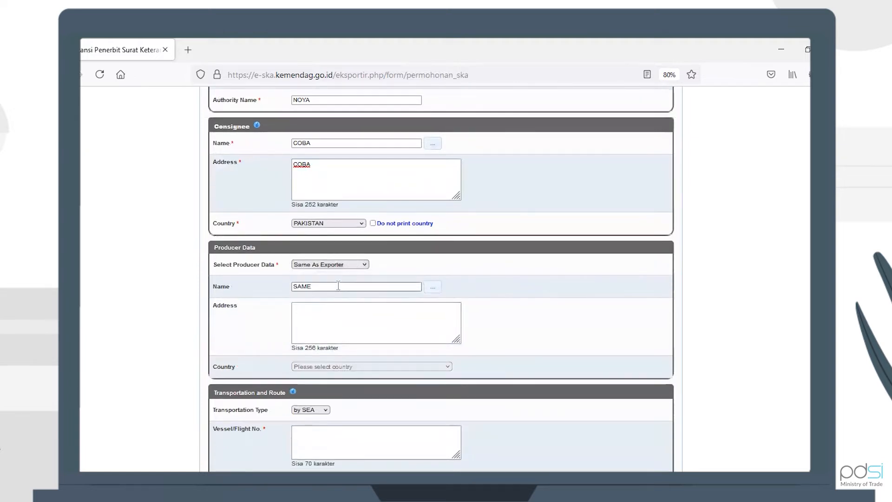
click(343, 304)
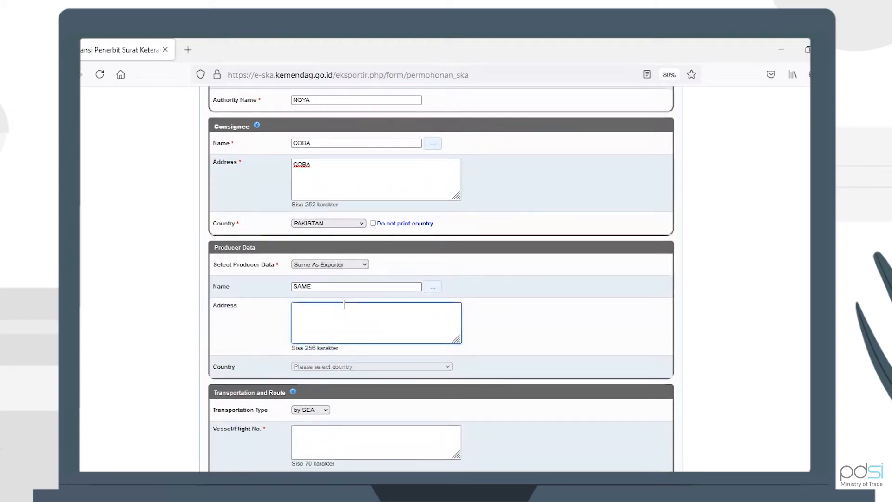
click(355, 264)
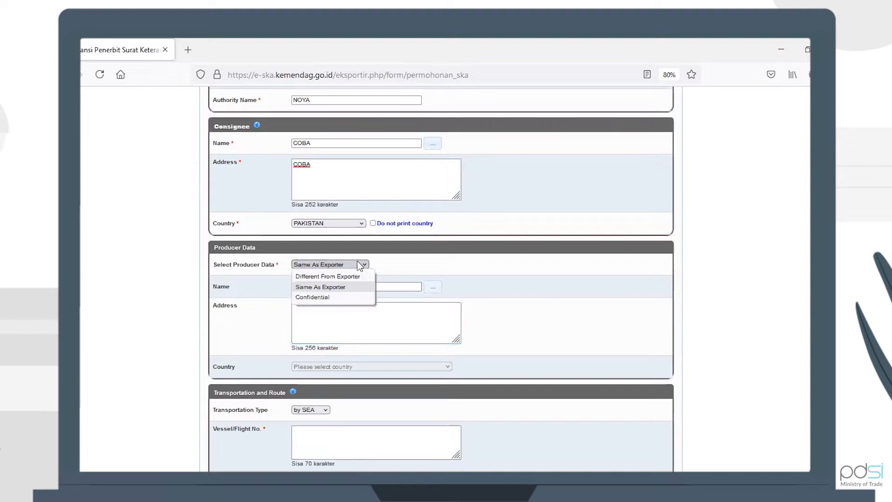
click(353, 278)
Enter the producer's name NAME, address ADDRESS and country BANGLADESH
click(346, 286)
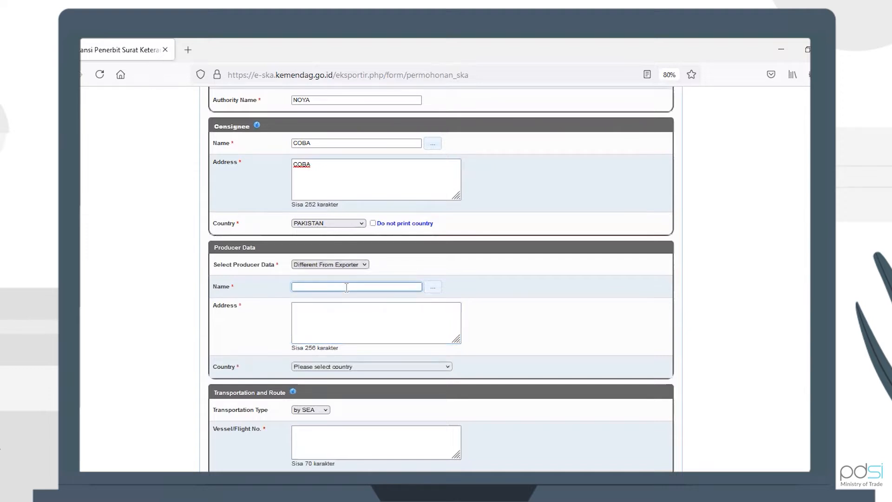
text(NAME)
key(Tab)
key(Tab)
text(ADD)
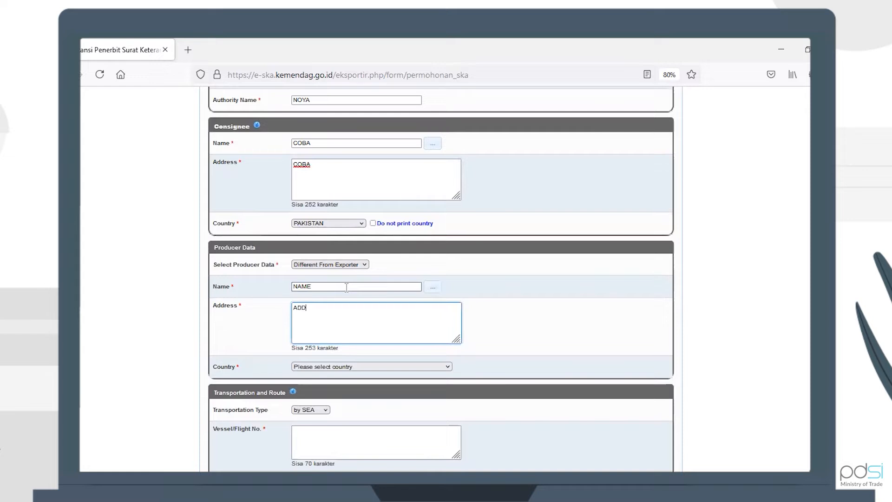
text(S)
key(BackSpace)
text(RESS)
click(355, 368)
click(363, 350)
Enter VESSEL as the vessel/flight number
scroll(444, 358, down, 3)
click(354, 363)
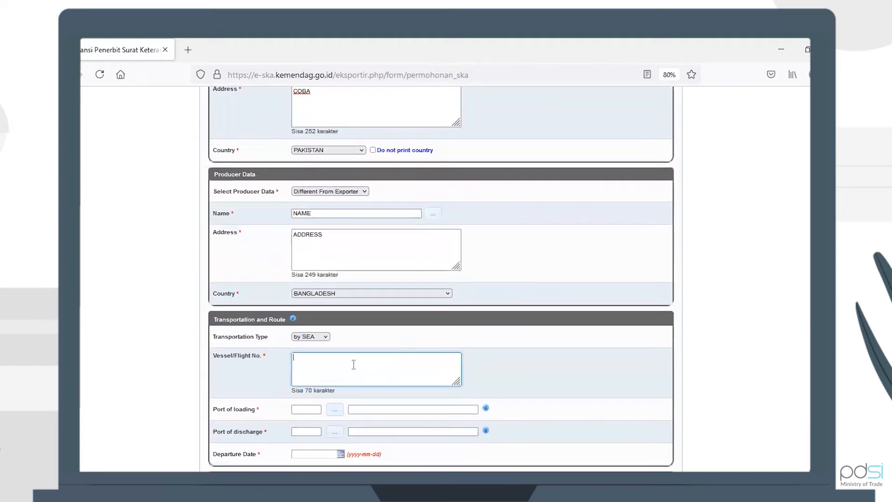
text(VESSEL)
Pick ABU ROAD (IDRVK) as port of loading and ABBOTTABAD (PKAAW) as port of discharge from the lookups
click(335, 410)
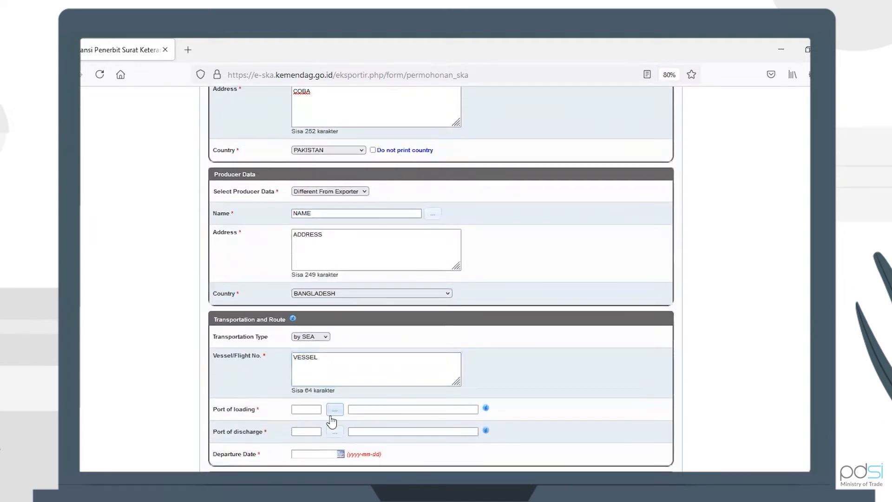
click(571, 247)
scroll(322, 307, down, 3)
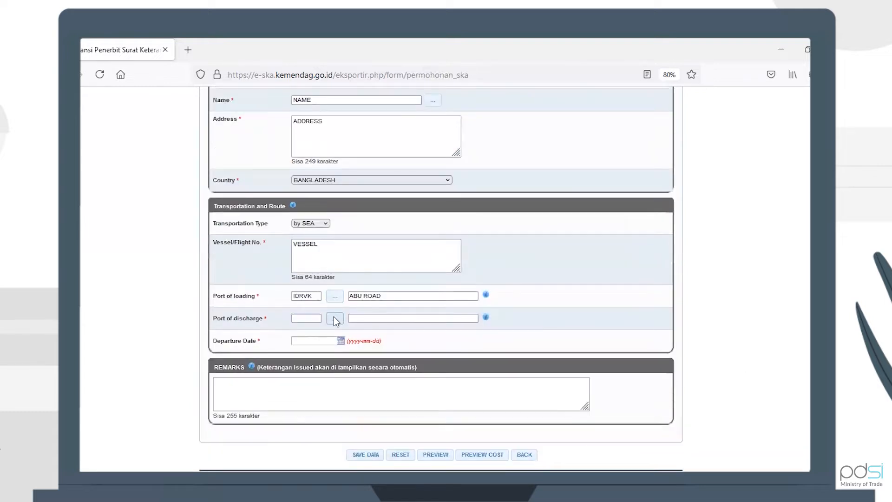
click(333, 317)
click(574, 247)
Set the departure date to 2021-12-01 and save the header data
click(312, 341)
click(339, 378)
scroll(531, 328, down, 1)
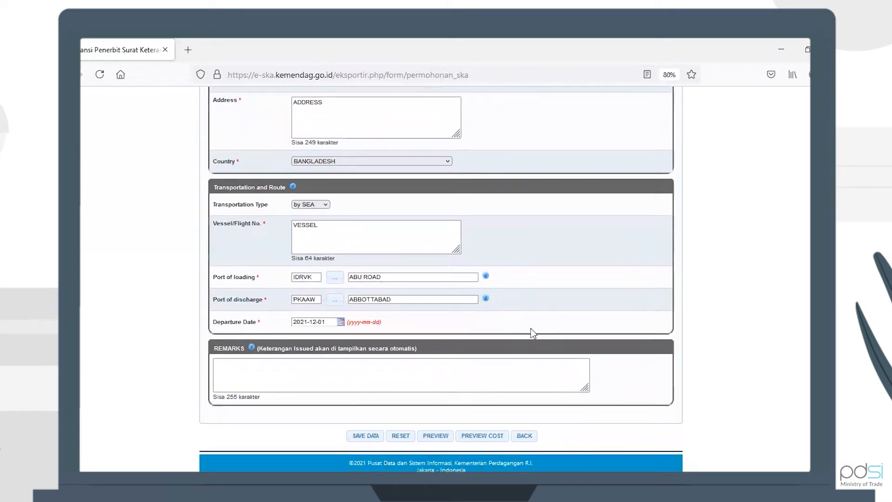
click(360, 437)
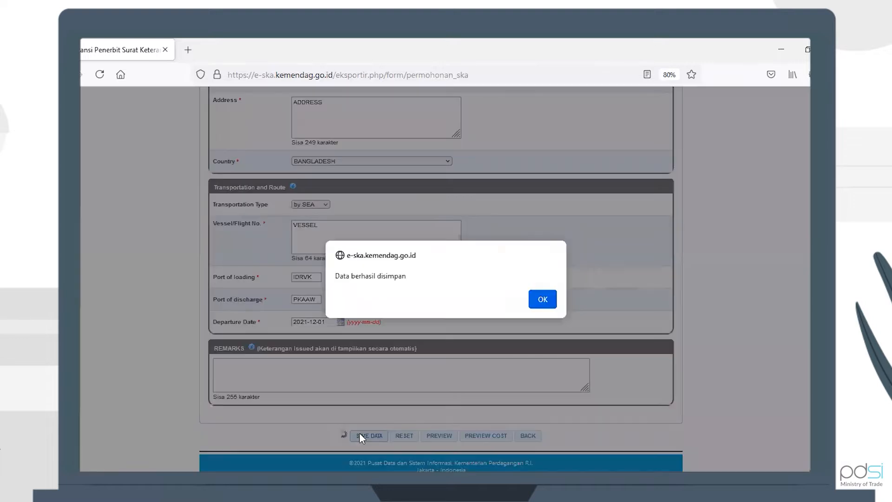
click(542, 299)
Open the Goods section and enter the invoice number
scroll(544, 285, up, 5)
scroll(543, 283, up, 5)
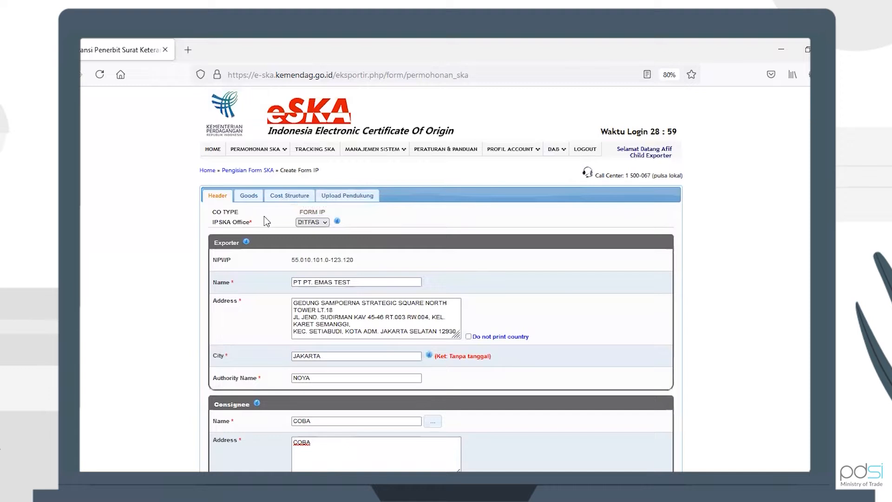
click(254, 200)
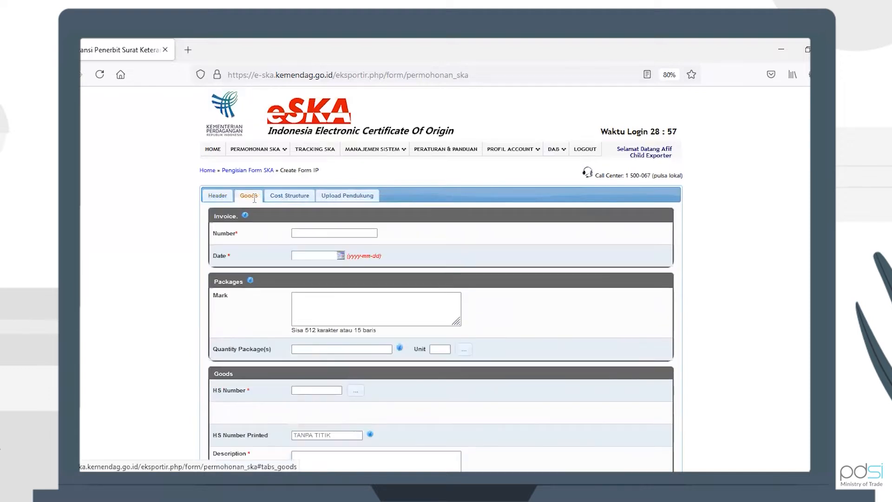
click(310, 233)
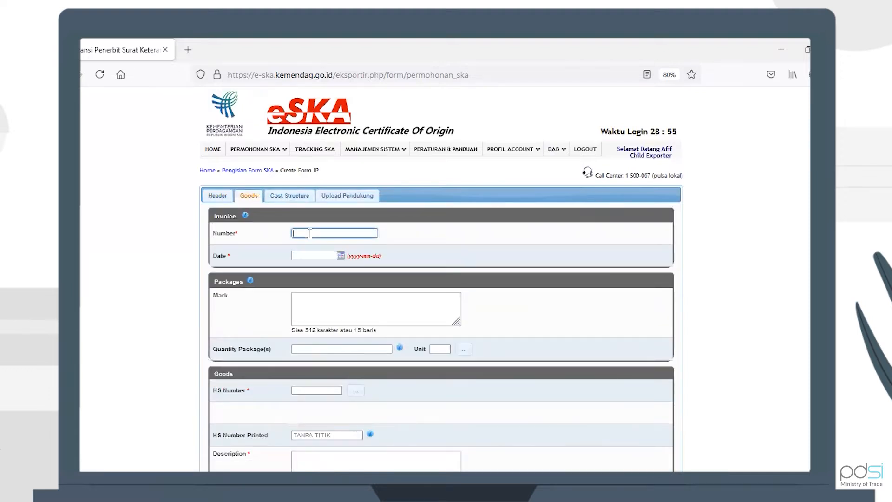
click(311, 242)
text(IP)
key(ctrl+a)
click(330, 234)
text(P)
key(ctrl+a)
Set the invoice date to 2021-12-01 and enter MARK as the package mark
click(322, 253)
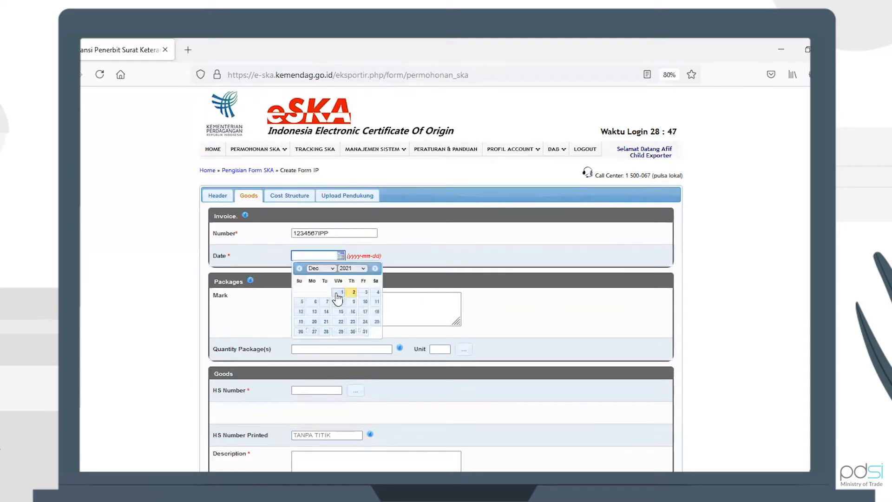
click(336, 298)
click(329, 321)
text(MARK)
Set the quantity of packages to 10 and pick unit 13 from the unit lookup
click(363, 357)
click(370, 350)
text(10)
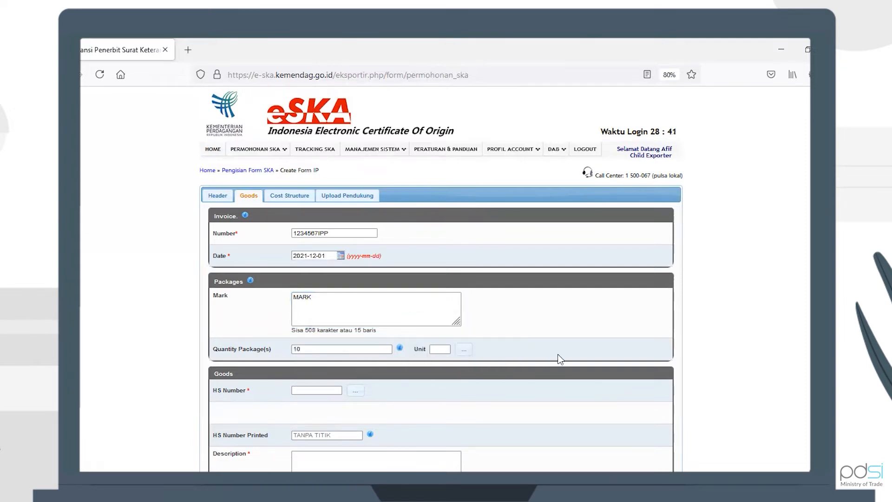
click(464, 349)
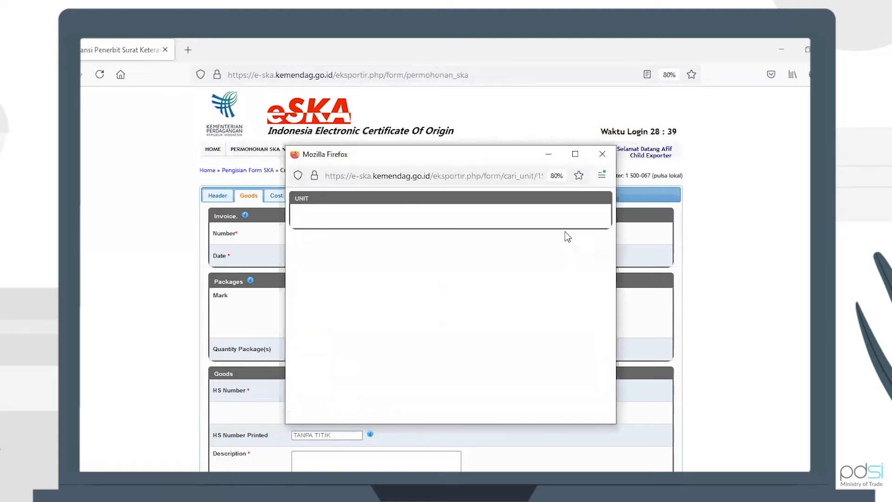
click(568, 249)
Pick HS number 85392232 from the lookup and enter ORIGIN as the origin criterion
scroll(389, 296, down, 2)
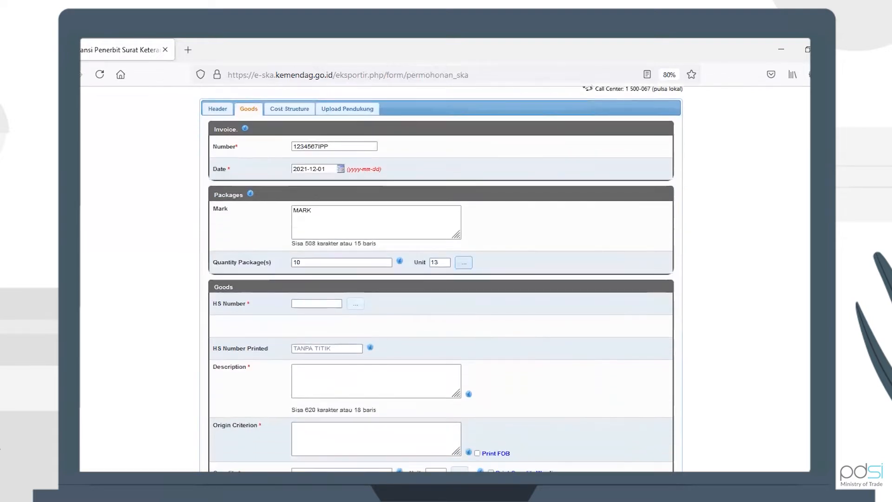
click(355, 304)
click(571, 254)
scroll(333, 302, down, 3)
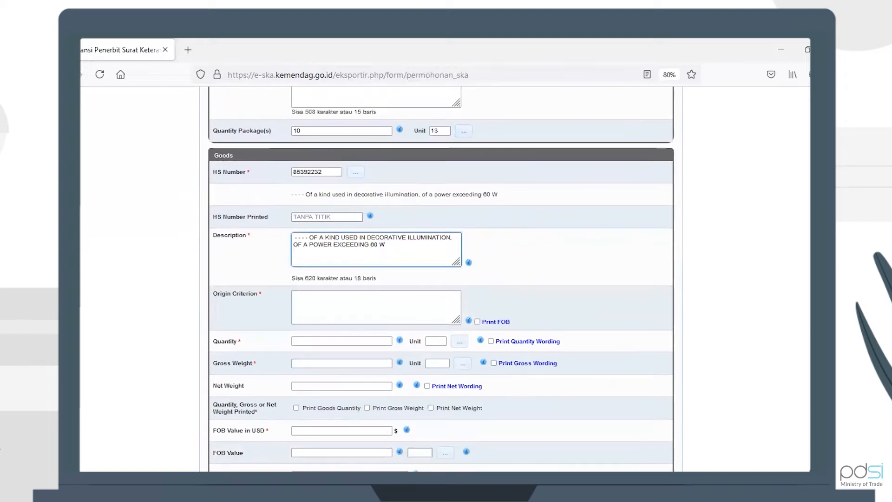
click(334, 302)
text(ORIGIN)
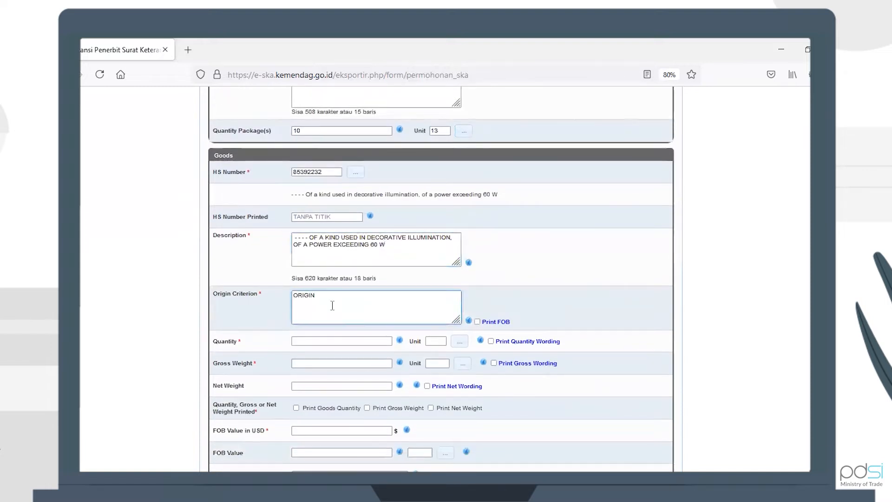
Set the goods quantity to 10 with unit A1 from the lookup
click(326, 341)
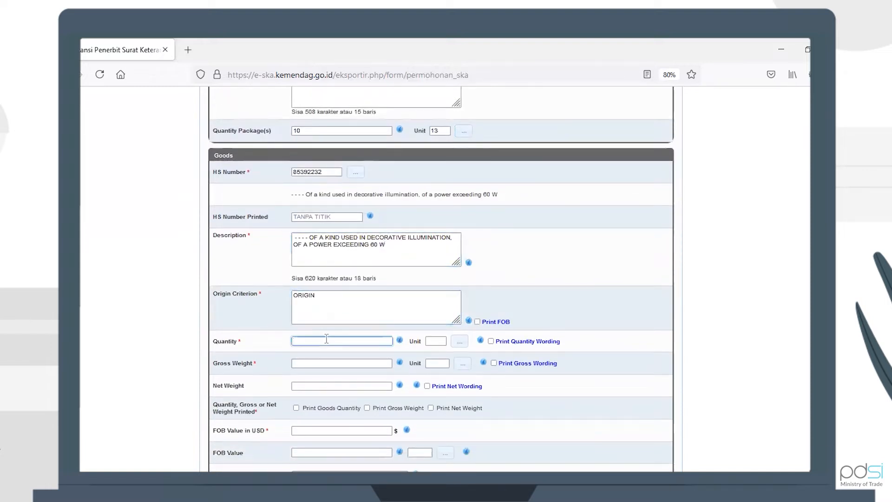
text(10)
click(462, 343)
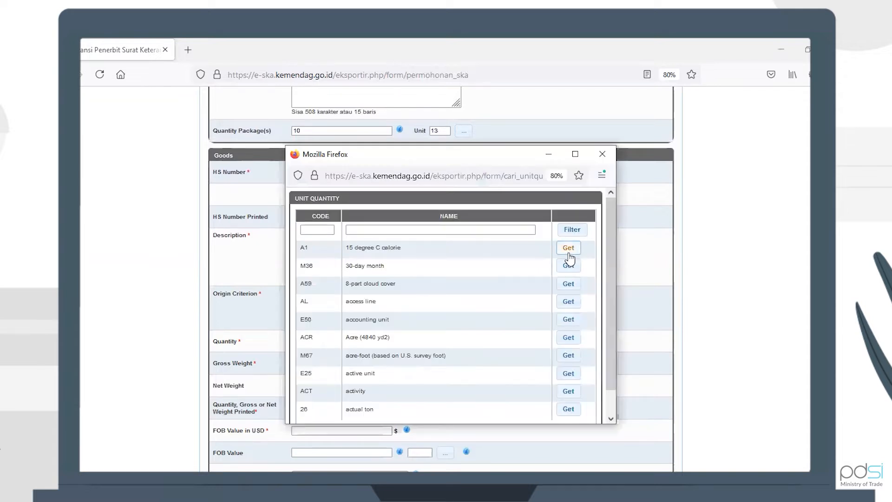
click(568, 247)
Set the gross weight to 10 with unit ACR from the lookup
scroll(465, 279, down, 3)
click(318, 289)
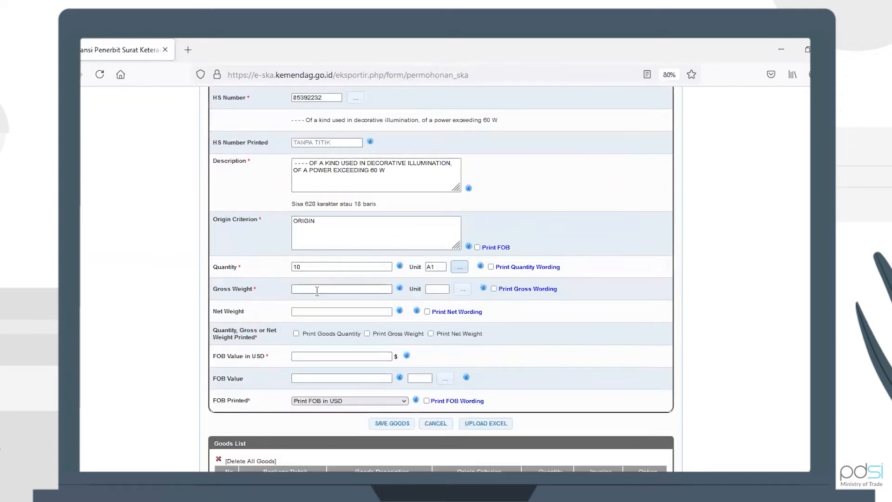
text(1)
click(462, 288)
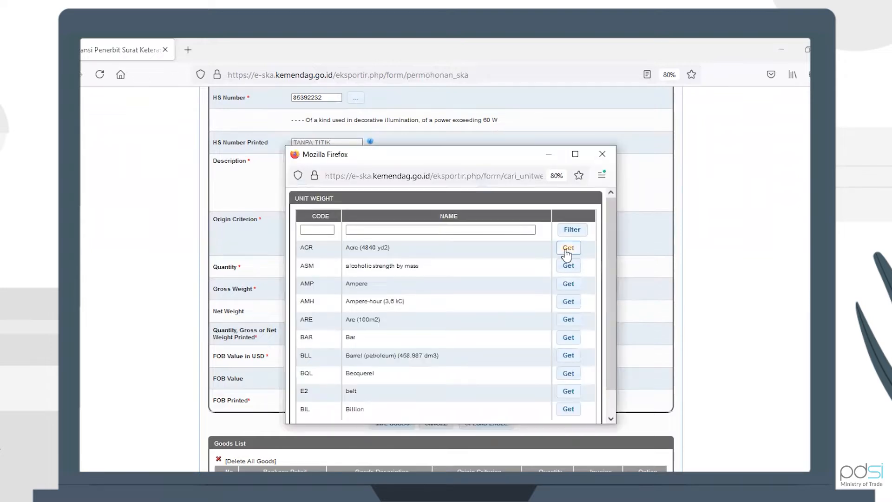
click(568, 248)
Set the net weight to 10 and enable Print Goods Quantity
click(332, 312)
text(1)
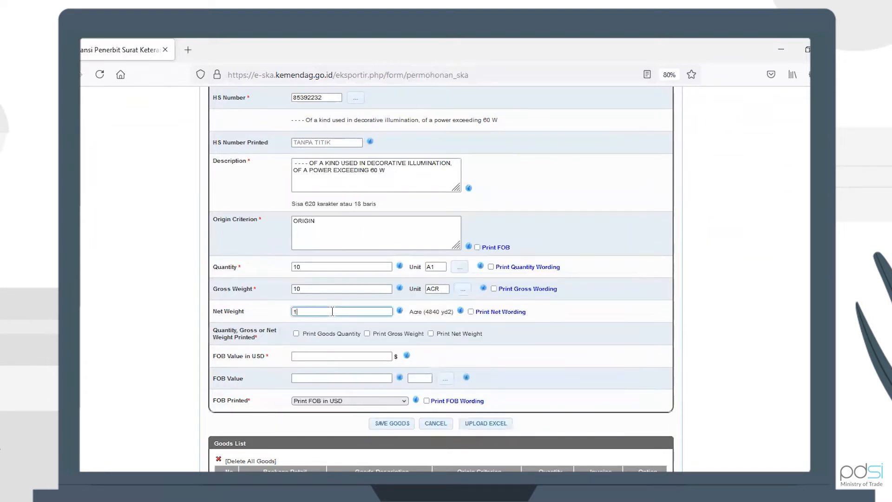
text(0)
click(296, 334)
Set the FOB value in USD to 10
click(300, 356)
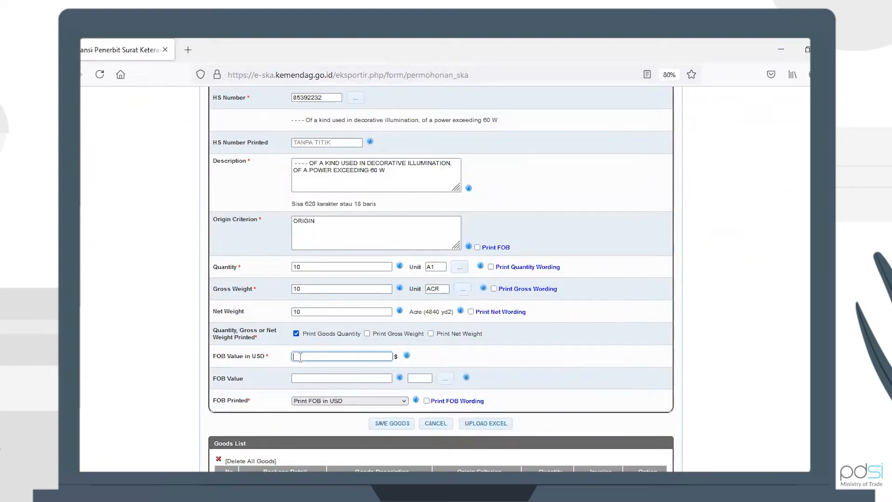
text(10)
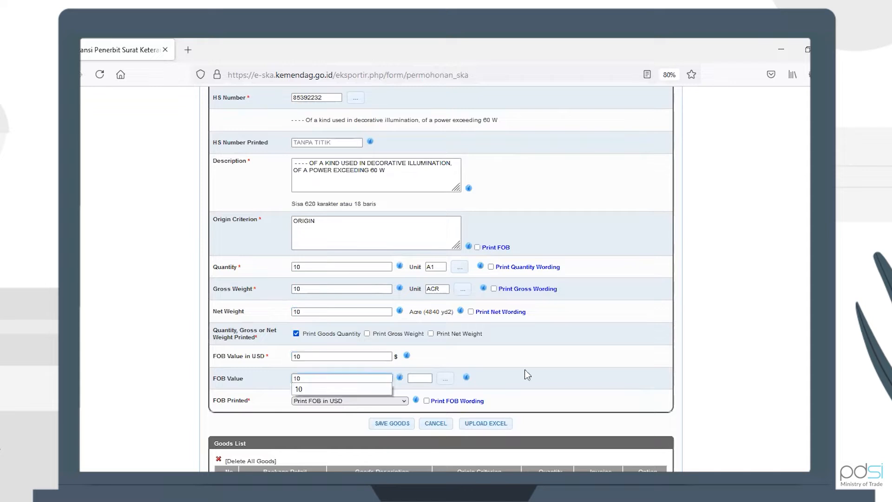
Select AFA (Afghani) as the FOB value currency from the lookup, keeping FOB printed as Print FOB in USD
click(364, 400)
click(364, 400)
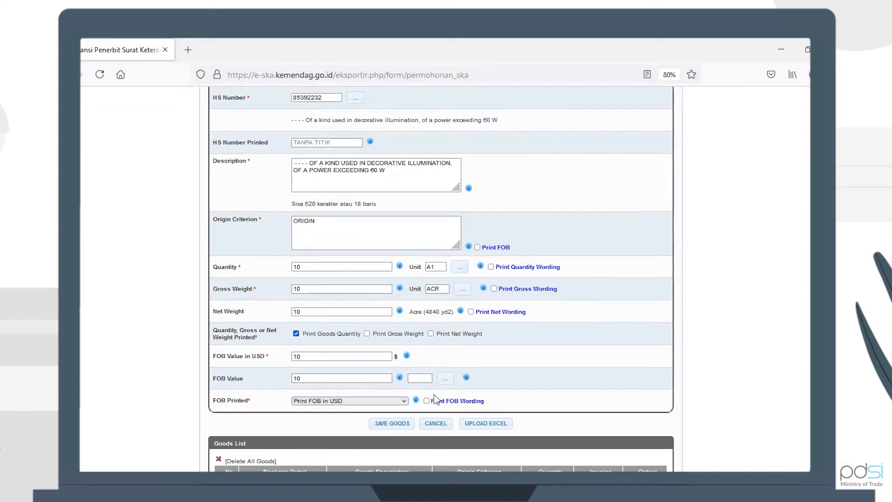
click(446, 378)
click(570, 253)
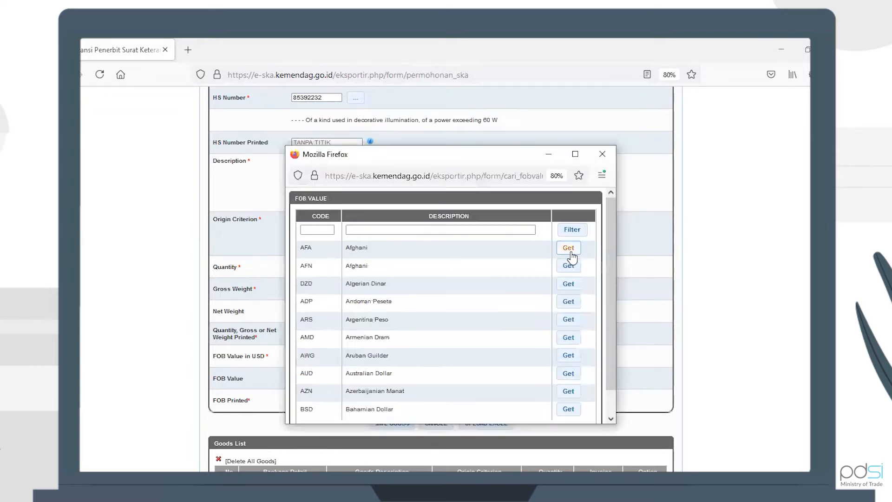
Save the goods item to the goods list and acknowledge the confirmation
scroll(613, 323, down, 2)
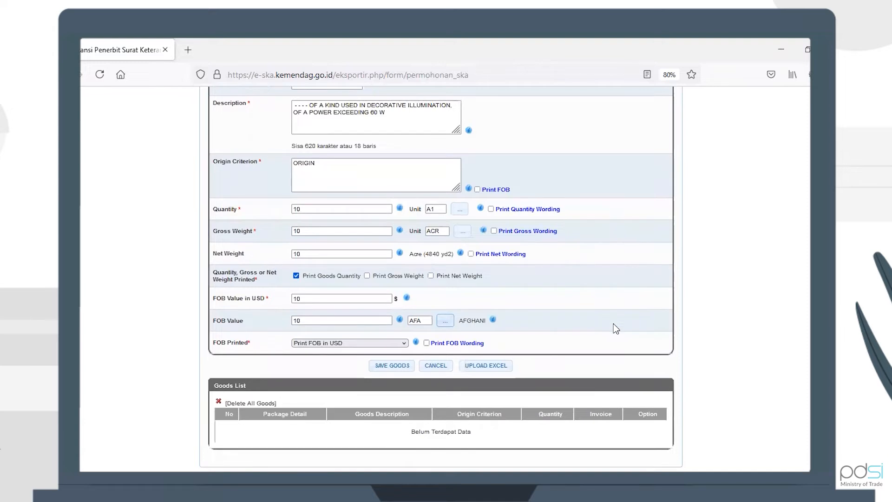
scroll(413, 363, down, 2)
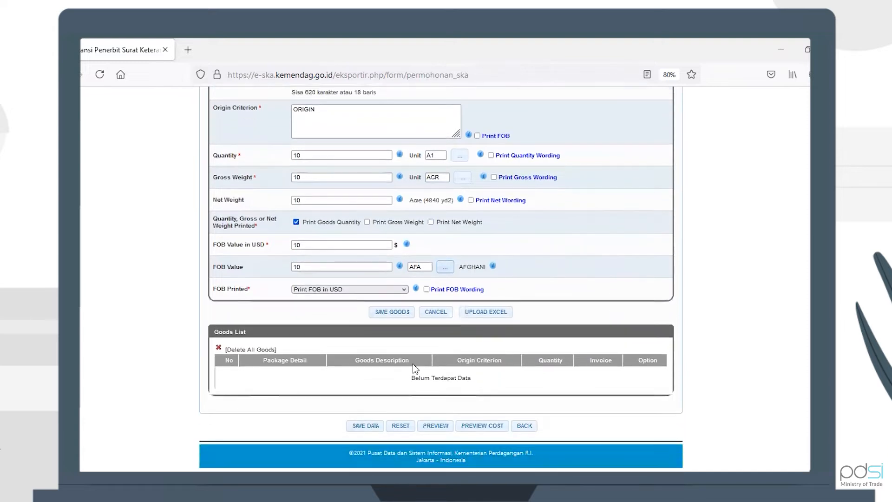
click(400, 316)
click(497, 311)
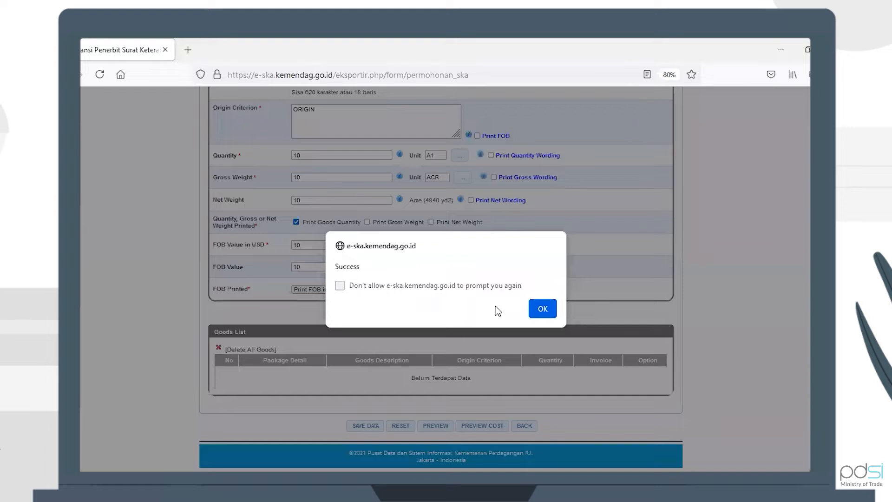
click(541, 309)
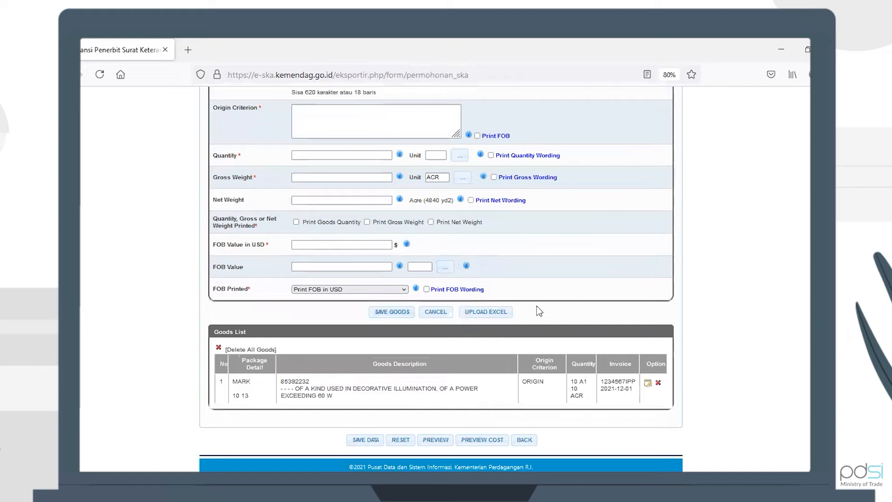
Open the Cost Structure tab and select HS number 1 - 85392232
scroll(603, 316, down, 1)
scroll(603, 316, up, 2)
scroll(603, 316, down, 3)
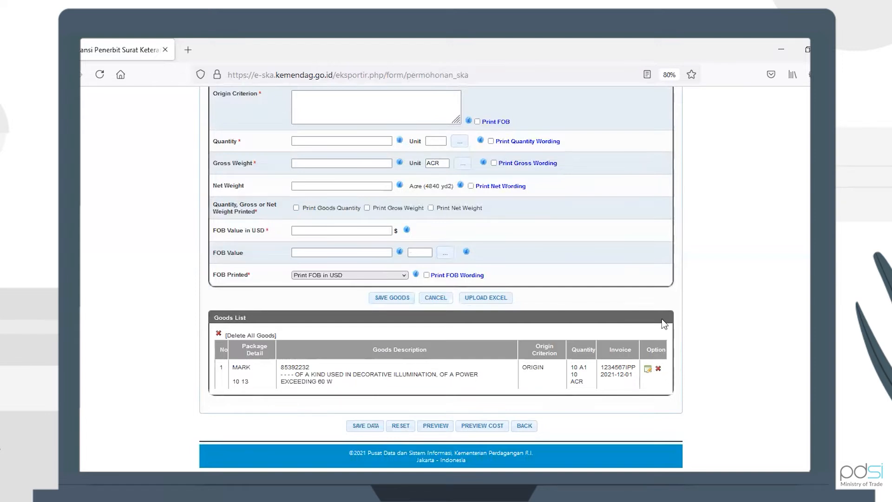
scroll(664, 324, up, 10)
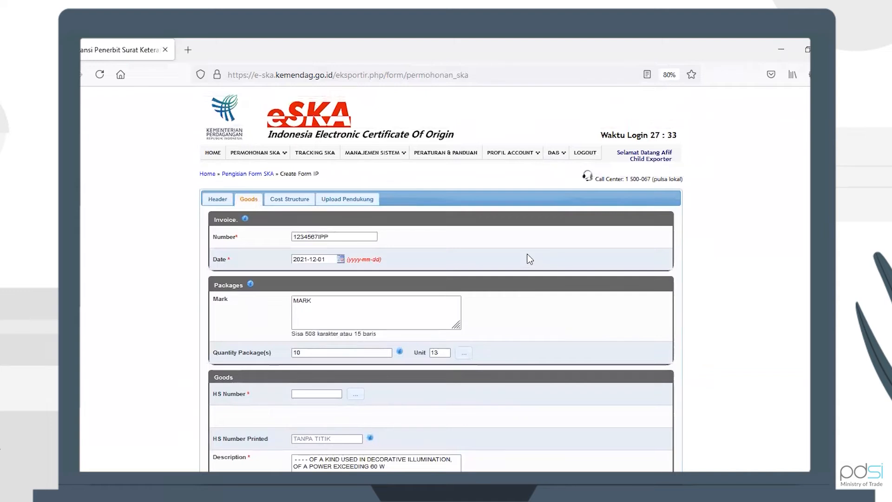
click(286, 201)
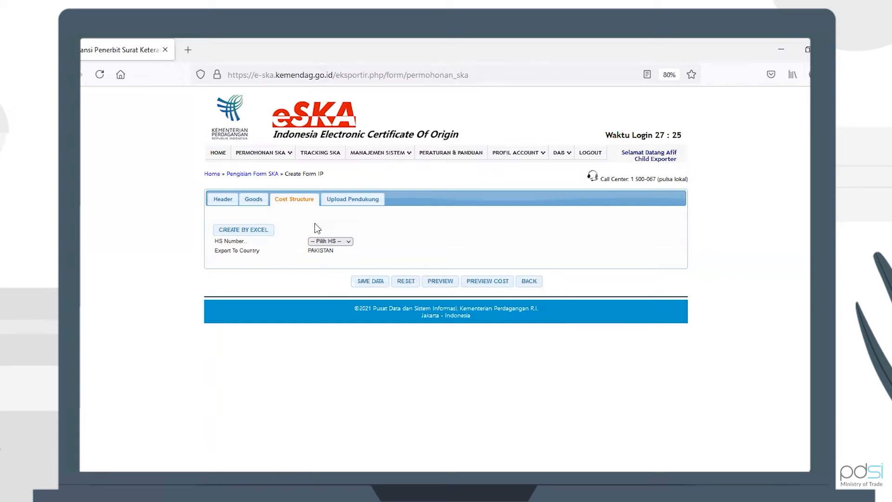
click(341, 243)
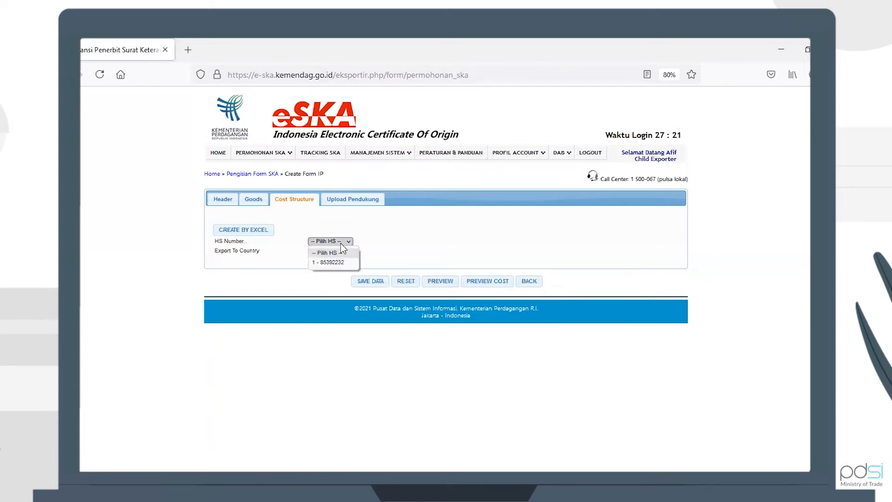
click(342, 262)
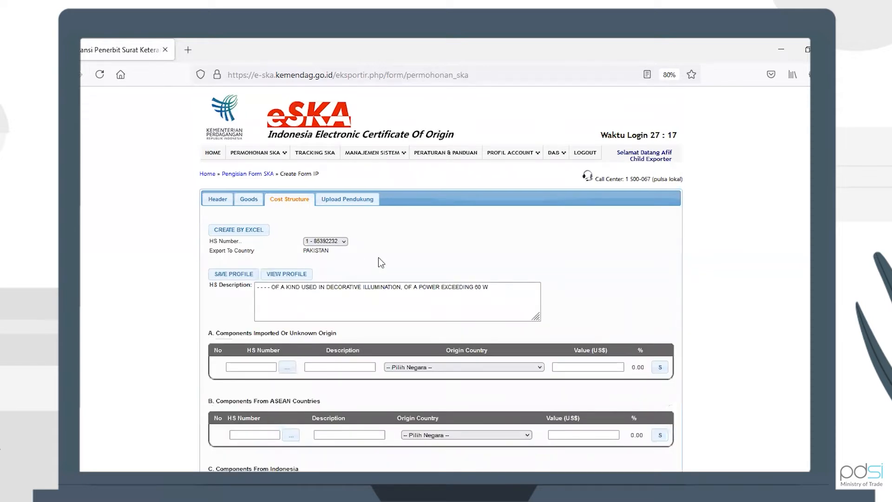
In the Upload Pendukung tab, fill the invoice row with number 1234567IPP, FOB value 10, date 2021-12-02, and attach SPBD.pdf
scroll(380, 262, down, 1)
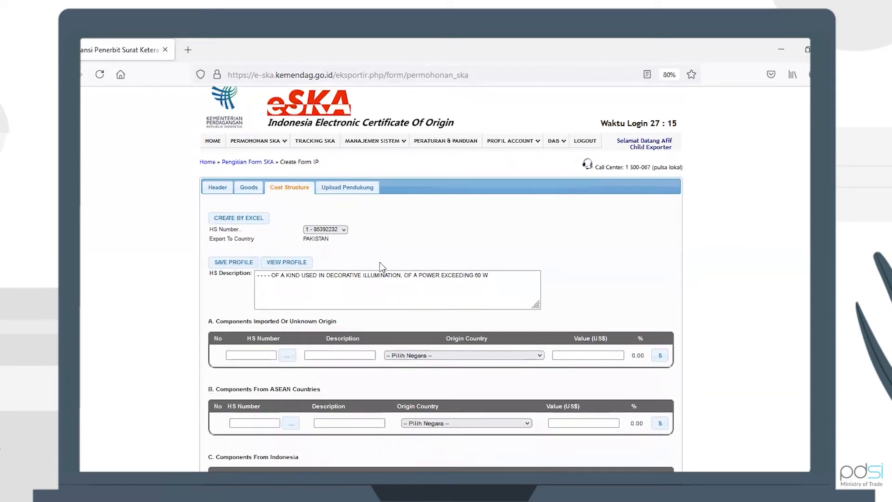
scroll(380, 262, up, 1)
scroll(380, 262, down, 1)
click(344, 192)
click(342, 260)
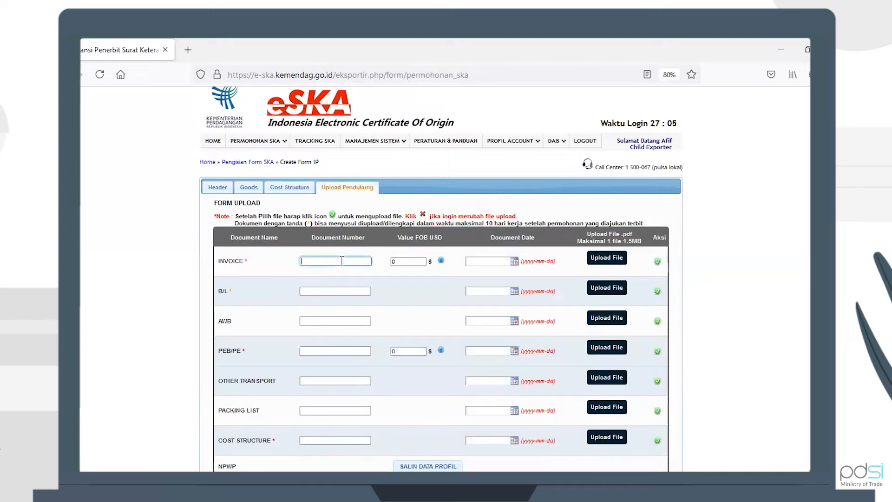
click(336, 274)
click(397, 261)
text(10)
click(485, 262)
click(527, 298)
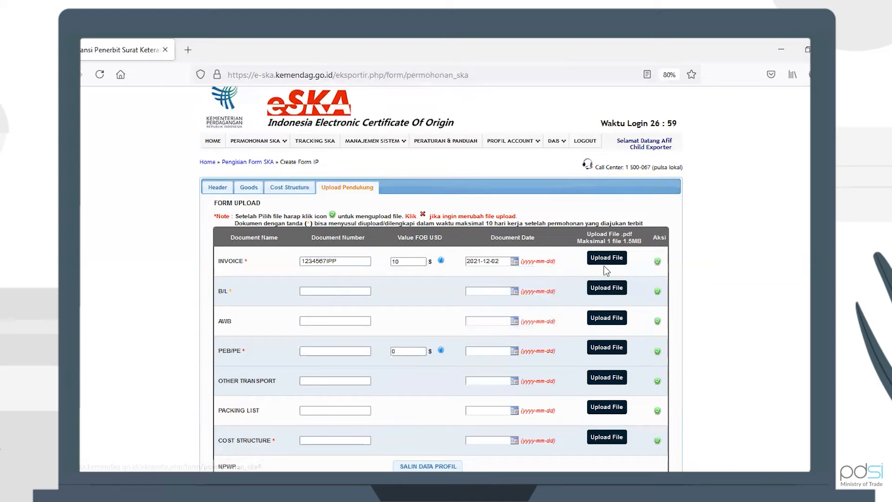
click(606, 263)
double_click(397, 139)
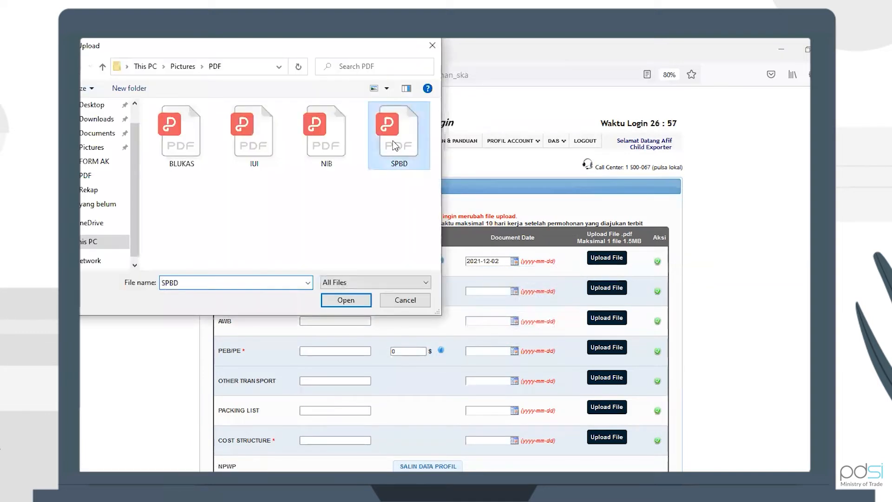
Fill the B/L row with number 123456678 and date 2021-12-02, and attach SPBD.pdf
click(344, 291)
click(344, 290)
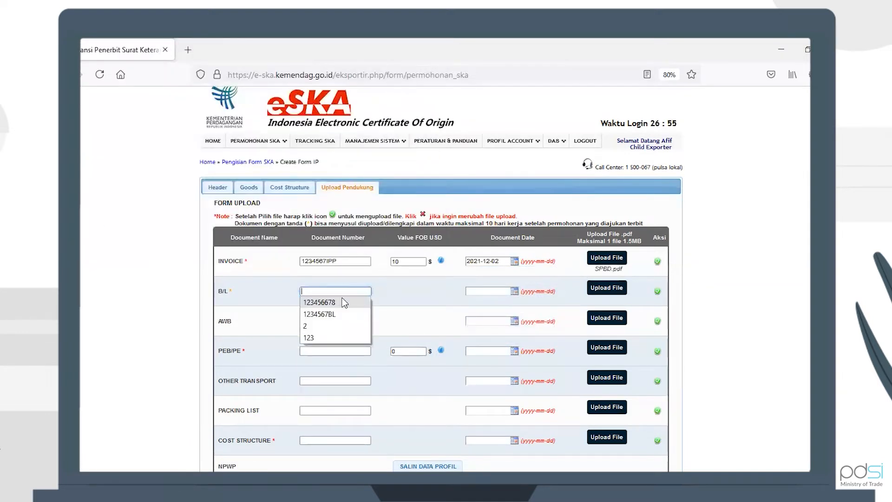
click(344, 302)
click(498, 297)
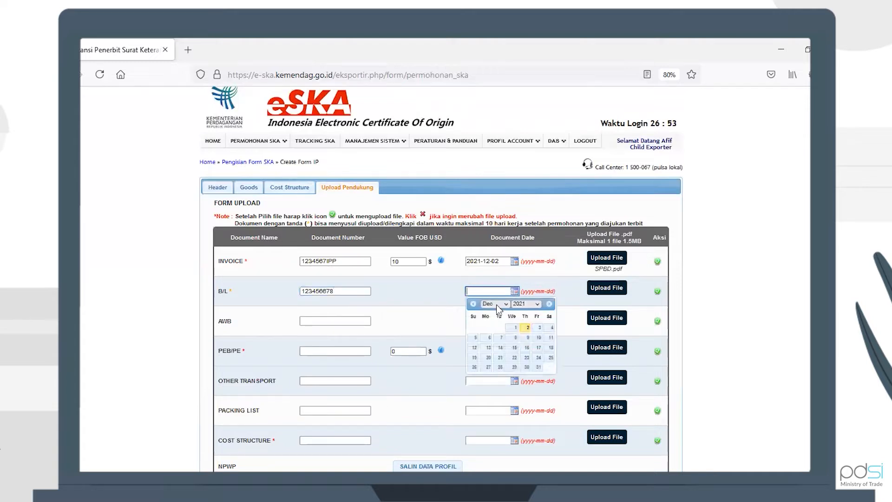
click(519, 331)
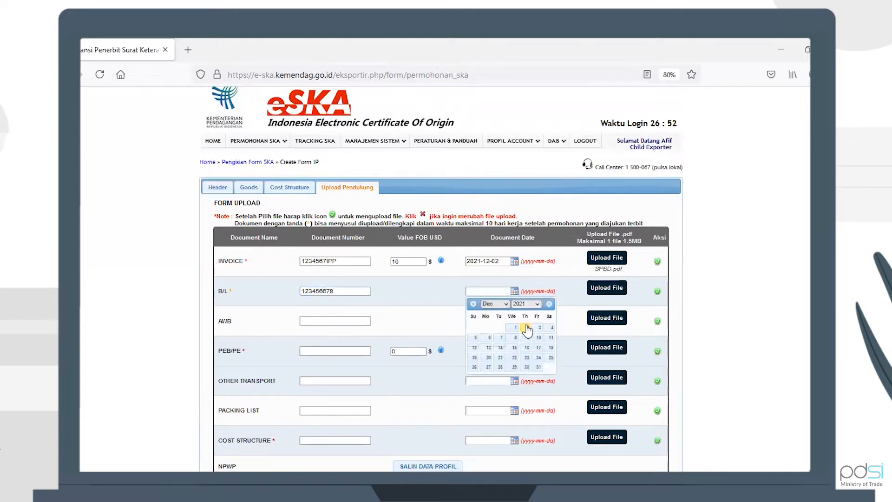
click(601, 289)
click(386, 132)
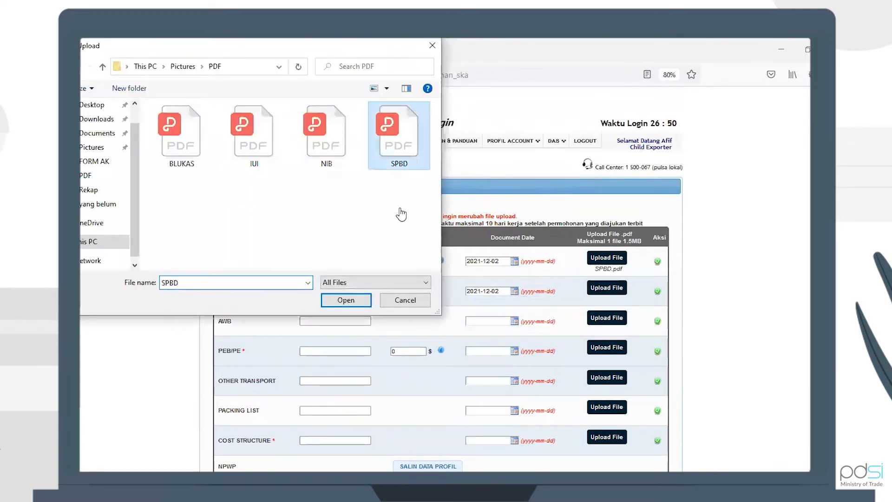
key(Return)
Fill the PEB/PE row with number 123456, FOB value 10, date 2021-12-01, and attach SPBD.pdf
scroll(428, 268, down, 1)
click(320, 335)
click(319, 335)
click(321, 348)
click(411, 337)
key(BackSpace)
text(10)
click(488, 335)
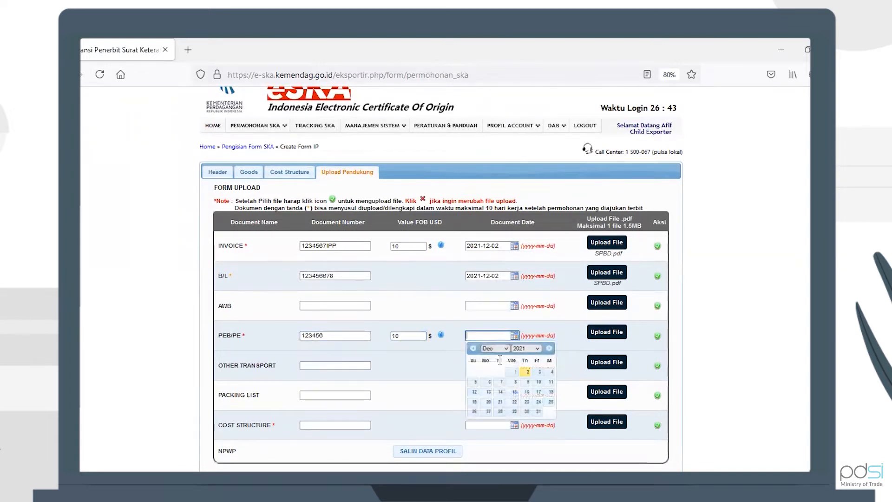
click(508, 371)
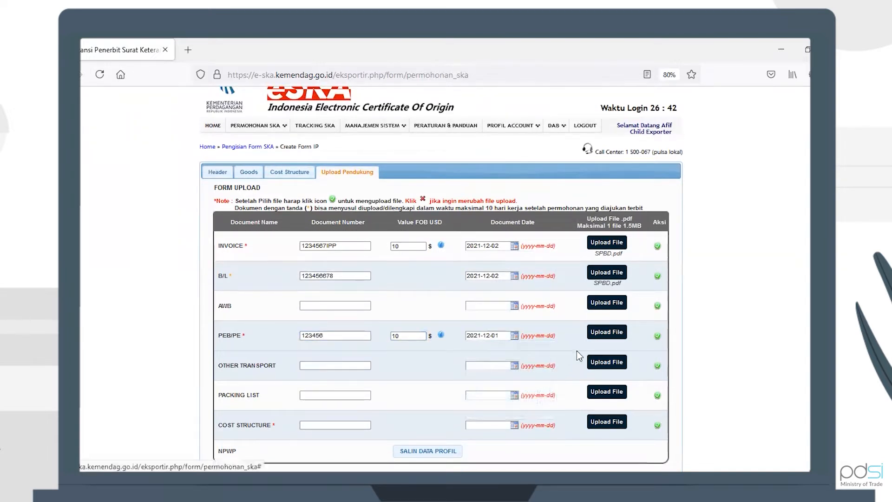
click(604, 332)
click(401, 148)
key(Return)
Fill the cost structure row with number 10 and date 2021-12-01, and attach NIB.pdf
scroll(459, 258, down, 2)
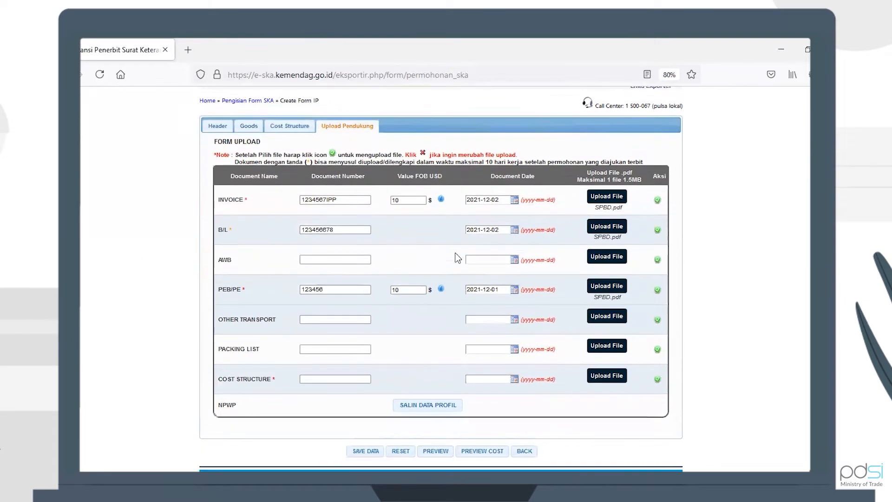
click(337, 378)
text(10)
click(491, 378)
click(513, 416)
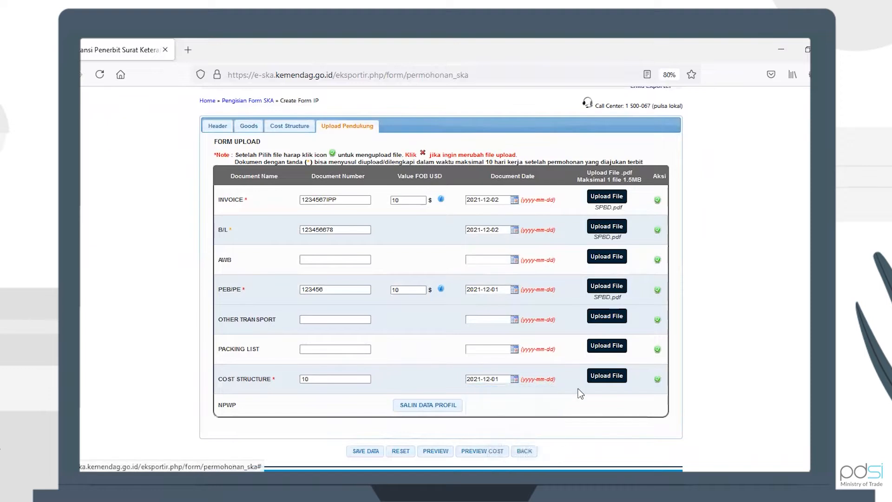
click(603, 376)
click(311, 131)
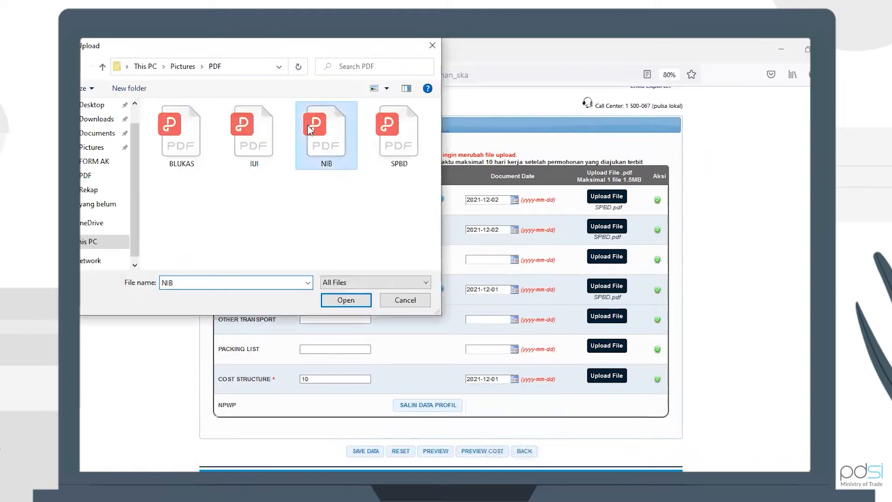
key(Return)
Upload the attached files for the invoice, B/L, PEB/PE and cost structure documents
click(657, 200)
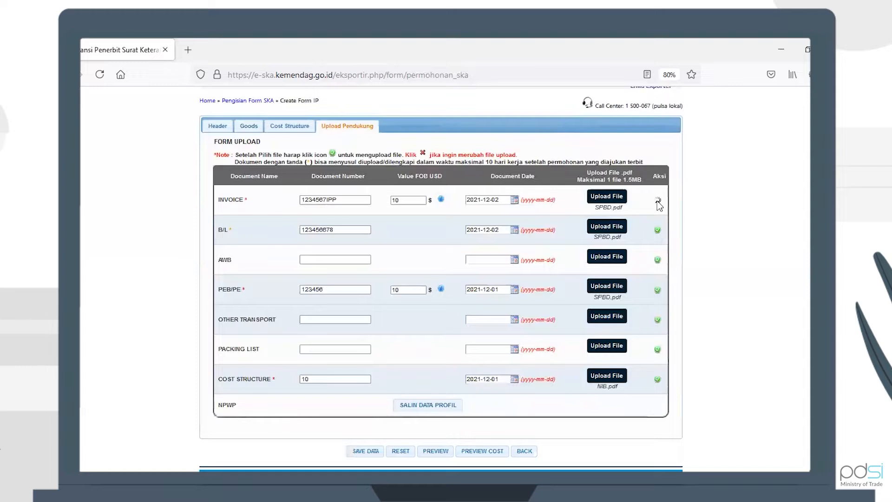
click(652, 223)
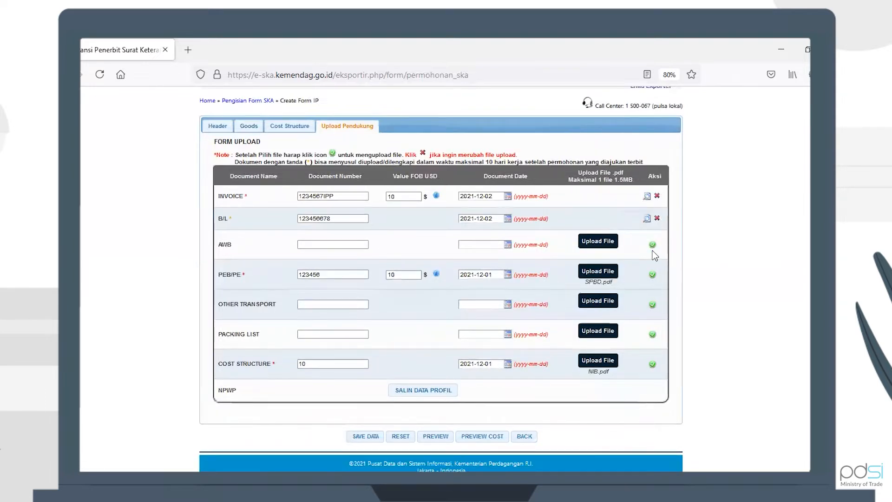
click(652, 274)
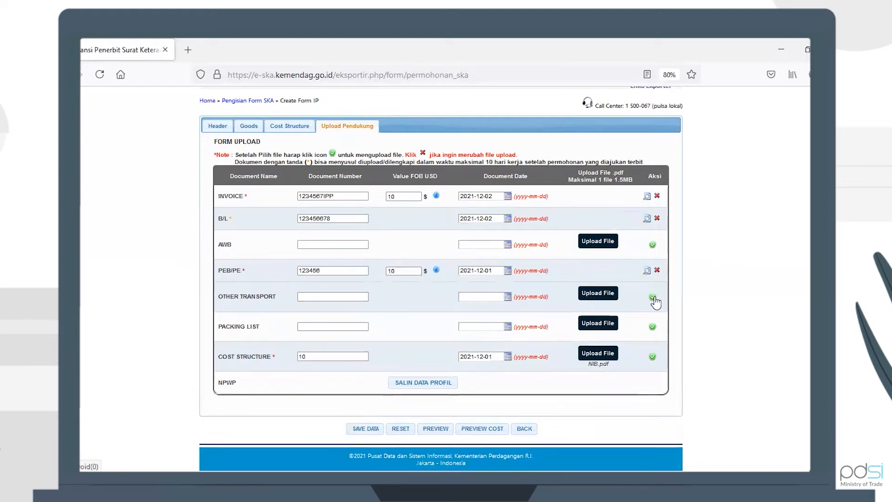
click(652, 357)
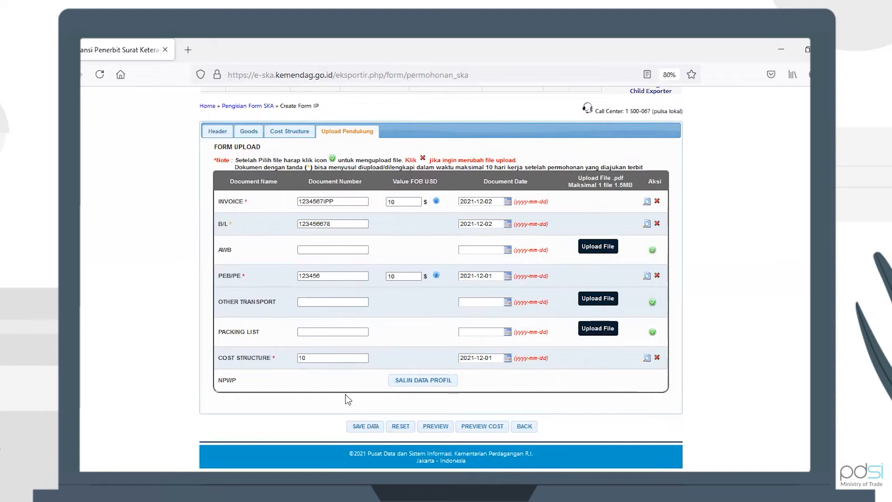
Try to save the application data and close the FOB confirmation notice
click(358, 428)
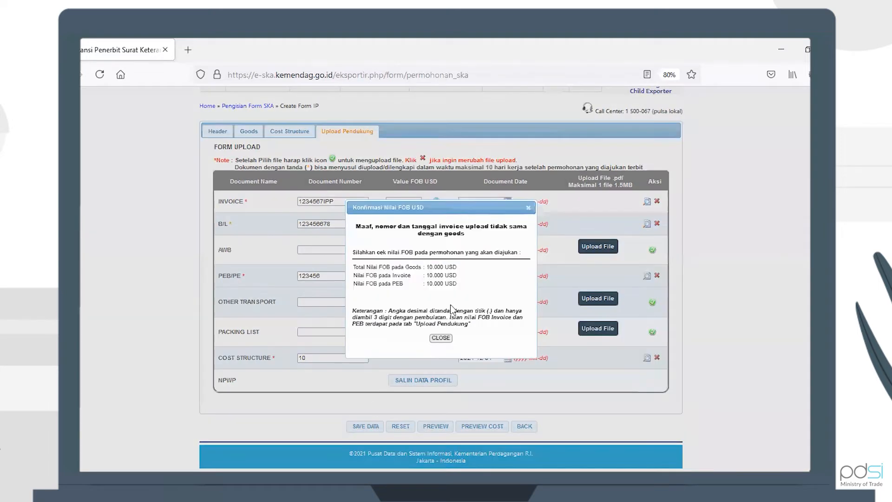
click(435, 336)
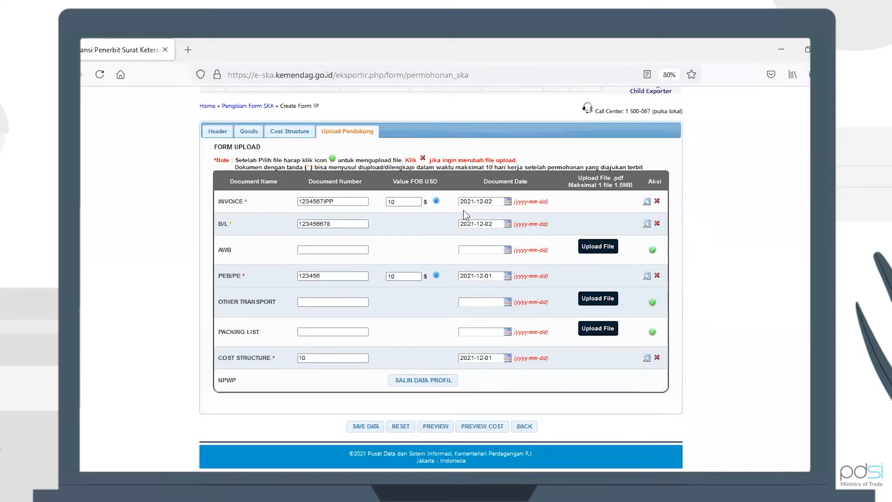
Set the invoice document date to 2021-12-01, save the data and return to the application list
click(505, 201)
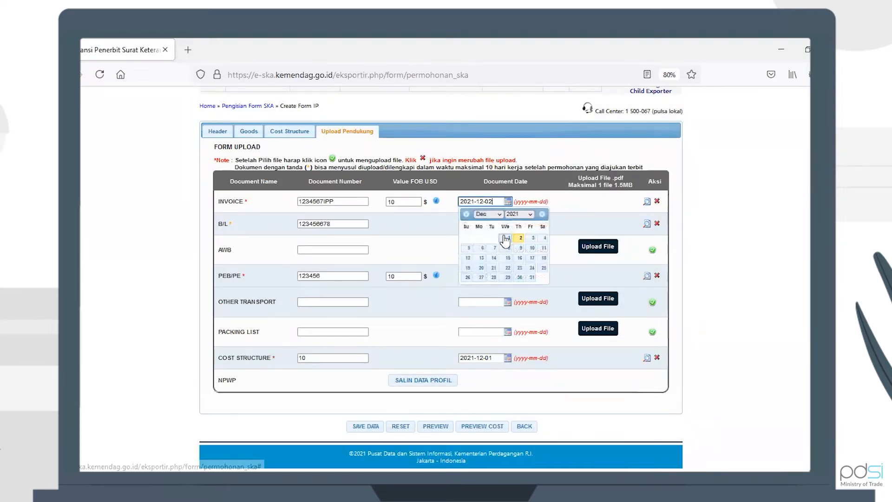
click(505, 239)
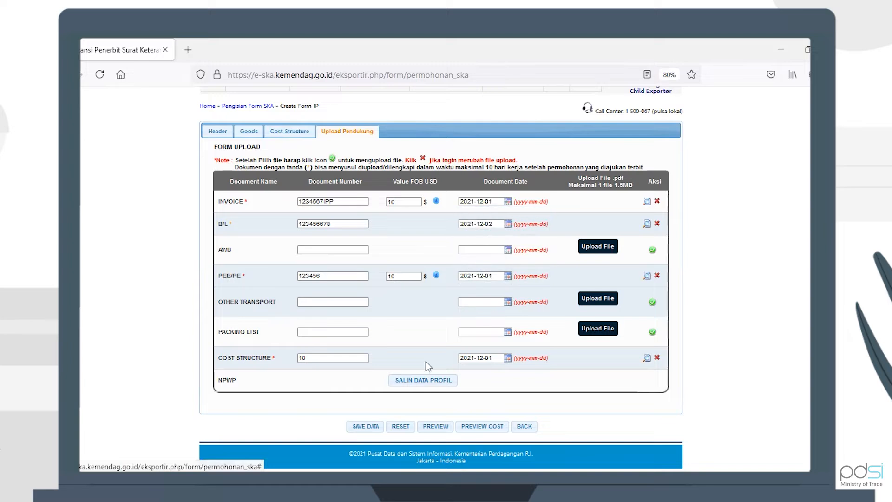
click(365, 428)
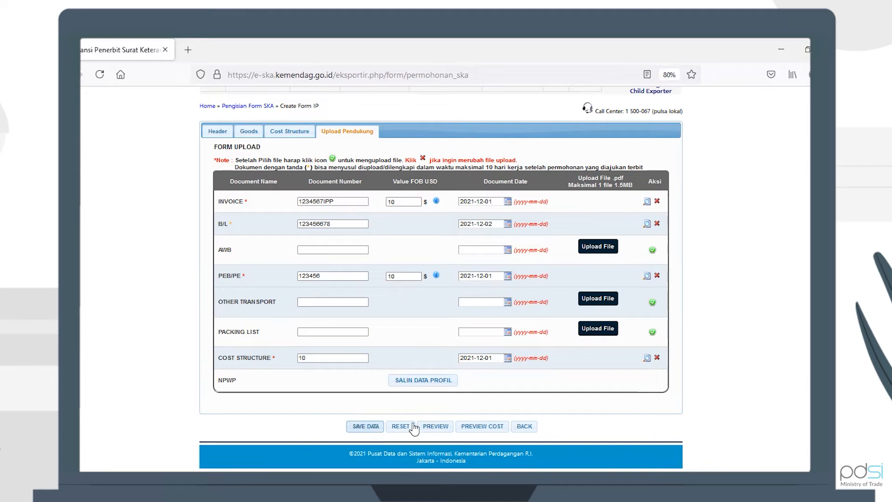
click(520, 427)
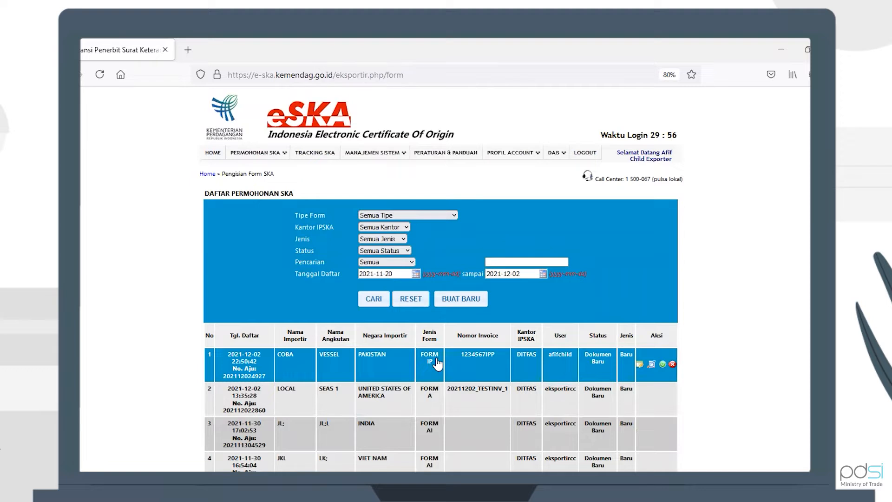
Expand the new Form IP application's details and open it for editing
click(500, 374)
scroll(501, 379, down, 3)
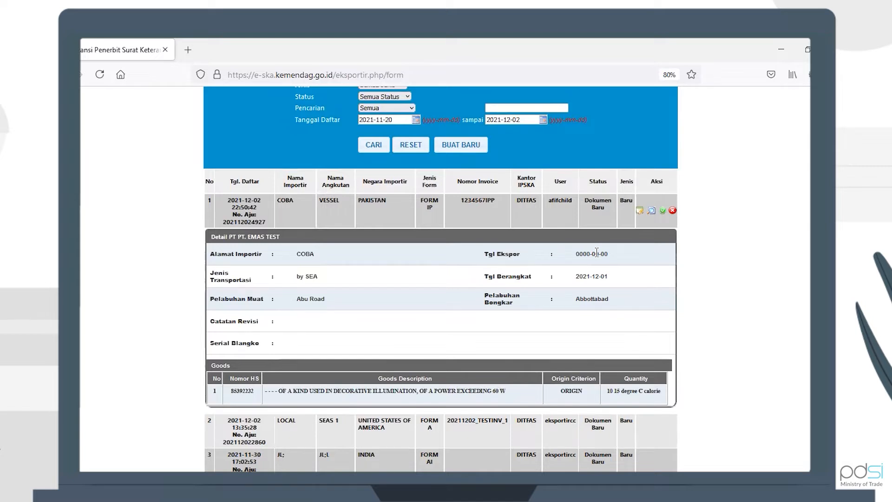
click(640, 211)
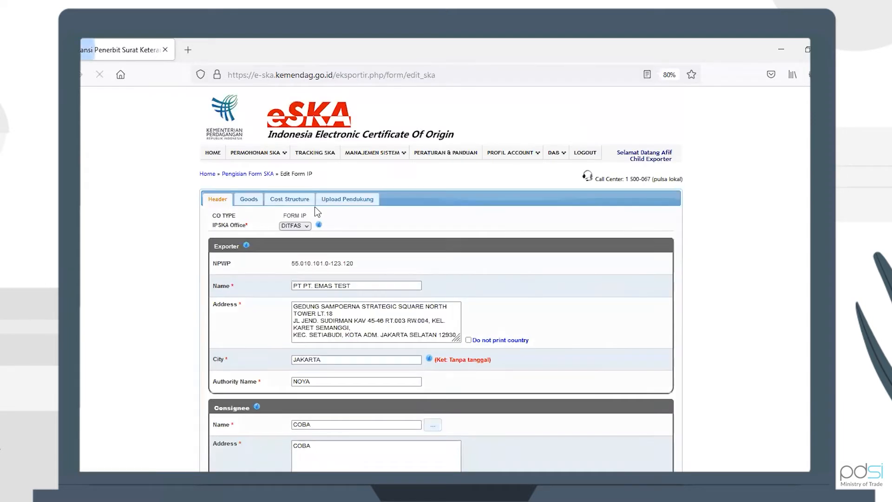
Confirm the invoice document date as 2021-12-01 on the supporting documents tab, save the application and go back to the list
click(362, 201)
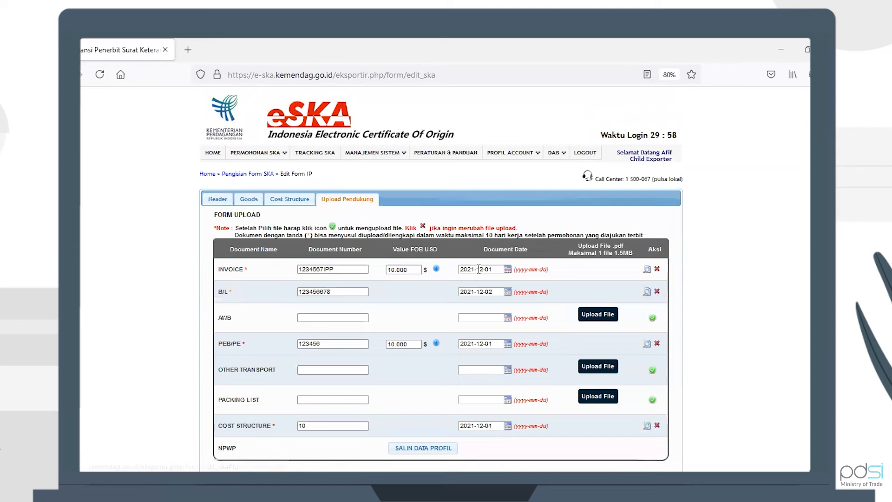
click(492, 269)
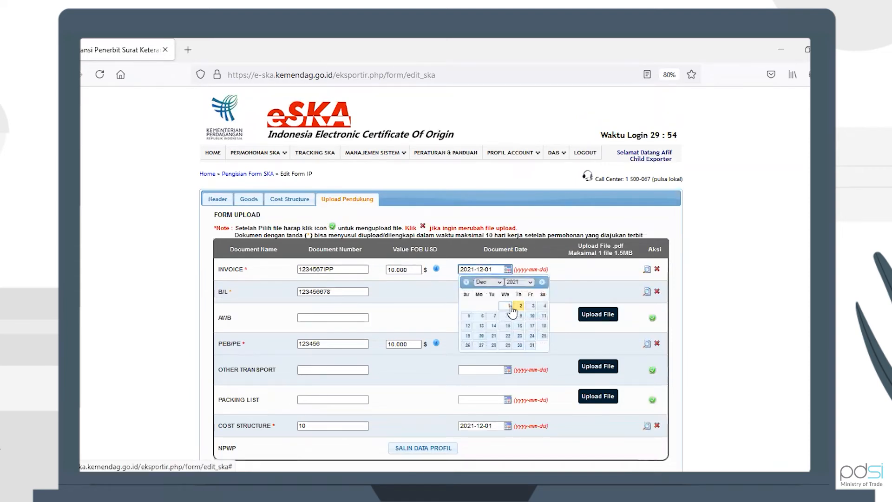
click(509, 305)
scroll(422, 374, down, 3)
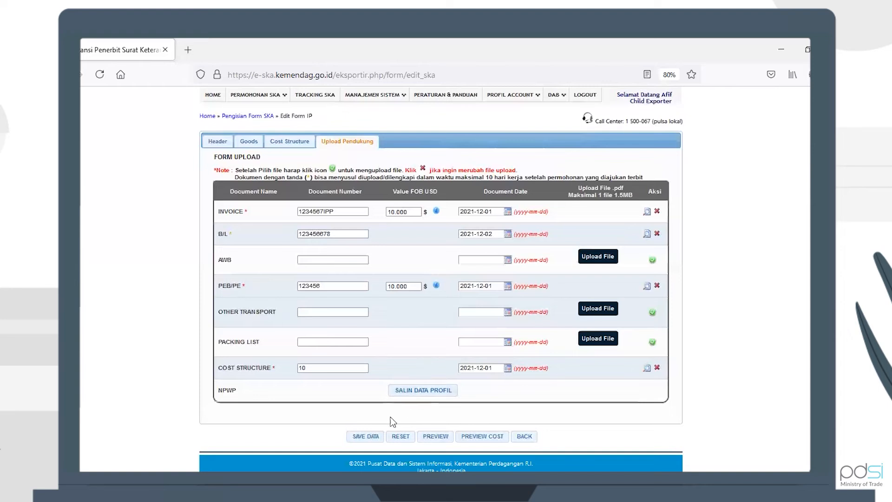
click(365, 437)
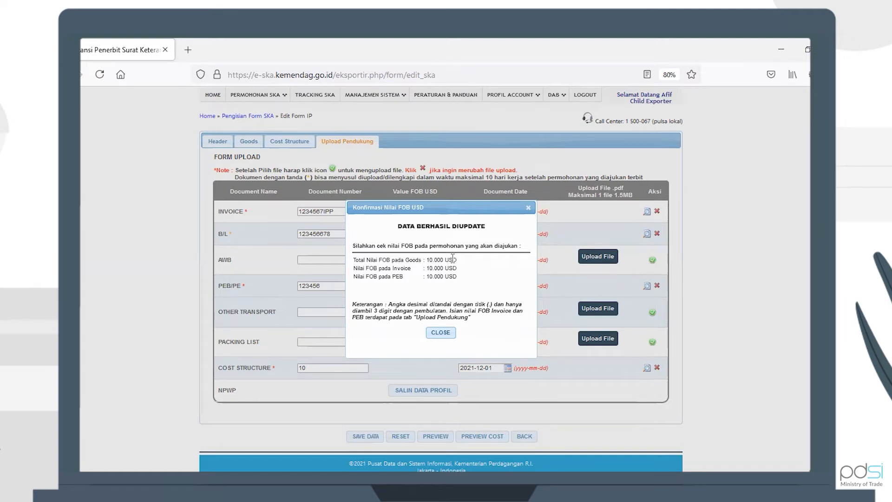
click(440, 333)
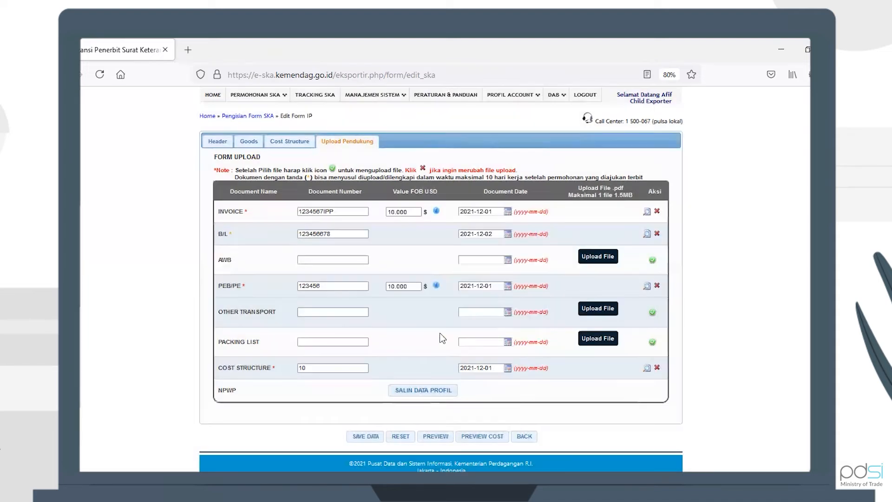
click(525, 437)
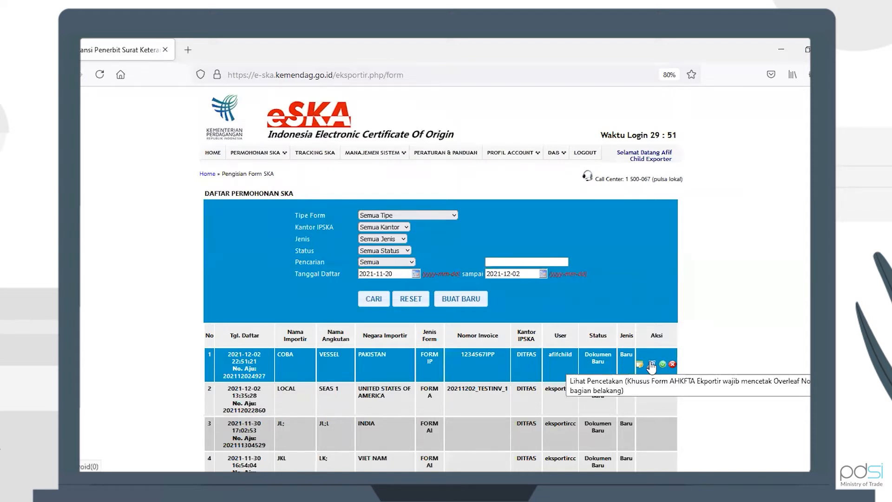
Preview the Form IP print on blank paper, scroll through the PDF and close it
click(653, 369)
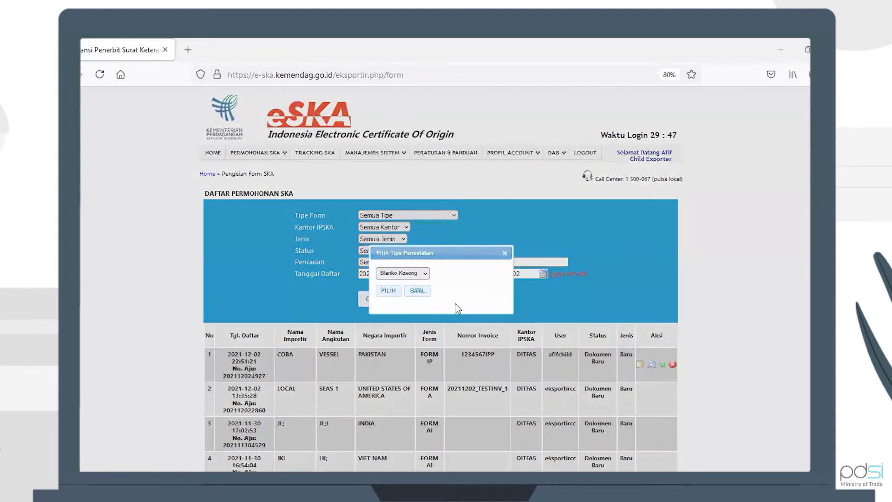
click(389, 291)
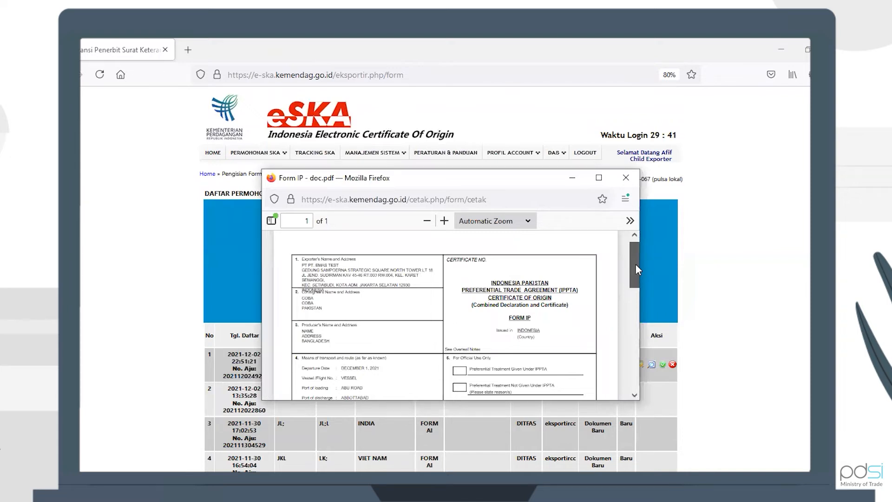
drag(635, 263, 635, 261)
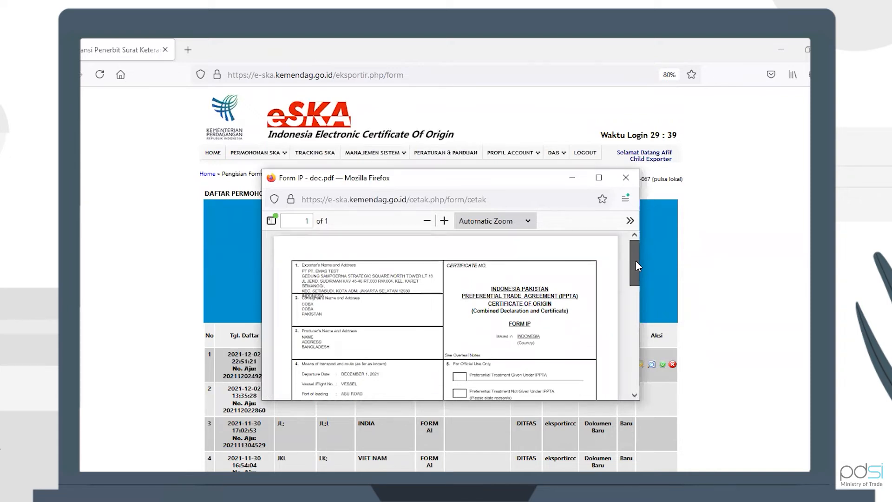
mouse_move(637, 266)
mouse_down()
mouse_move(630, 368)
mouse_move(623, 258)
mouse_up()
click(626, 178)
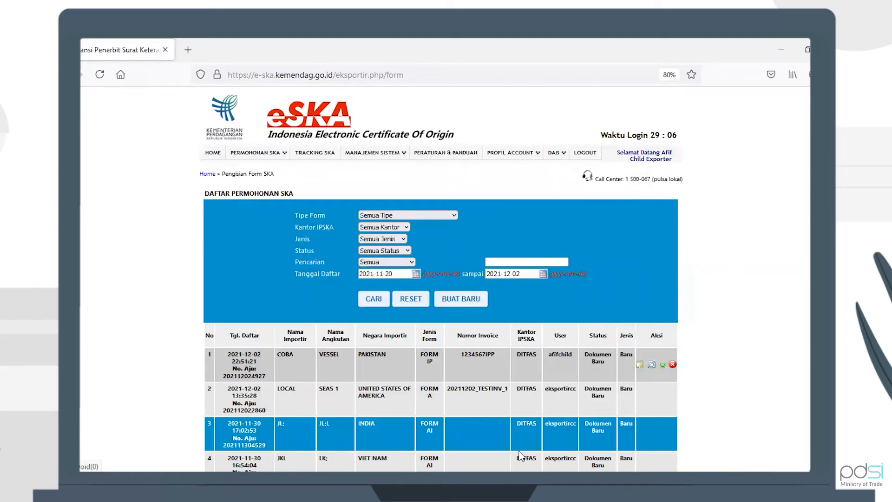
scroll(683, 370, down, 4)
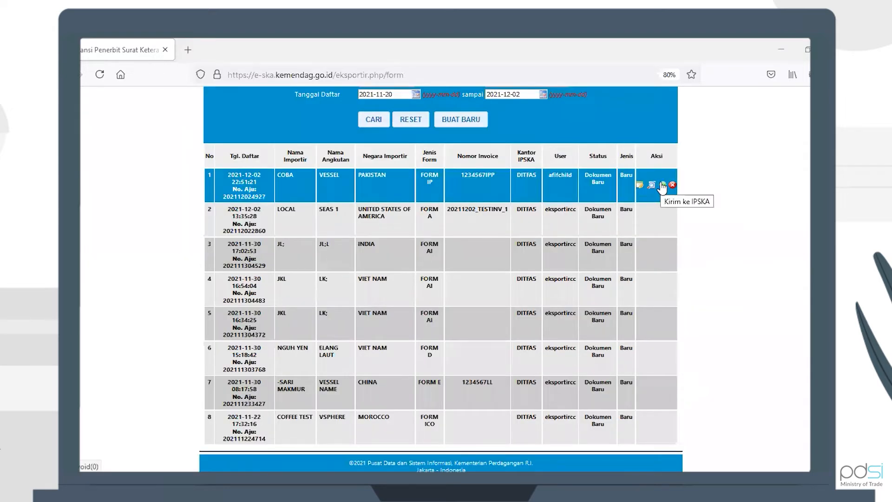
click(663, 185)
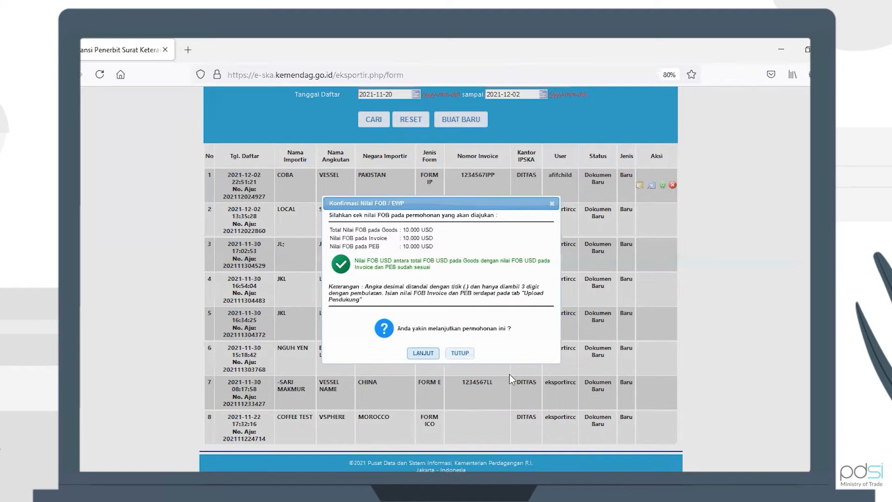
click(412, 354)
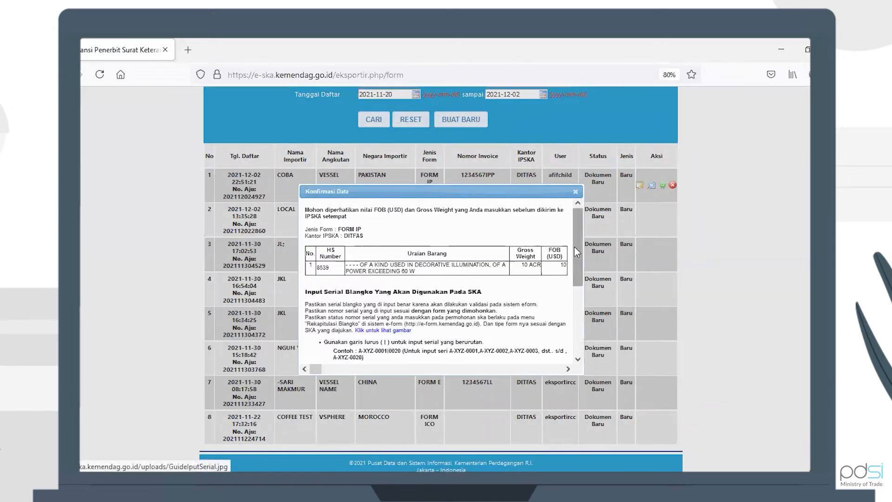
drag(575, 246, 575, 339)
click(510, 324)
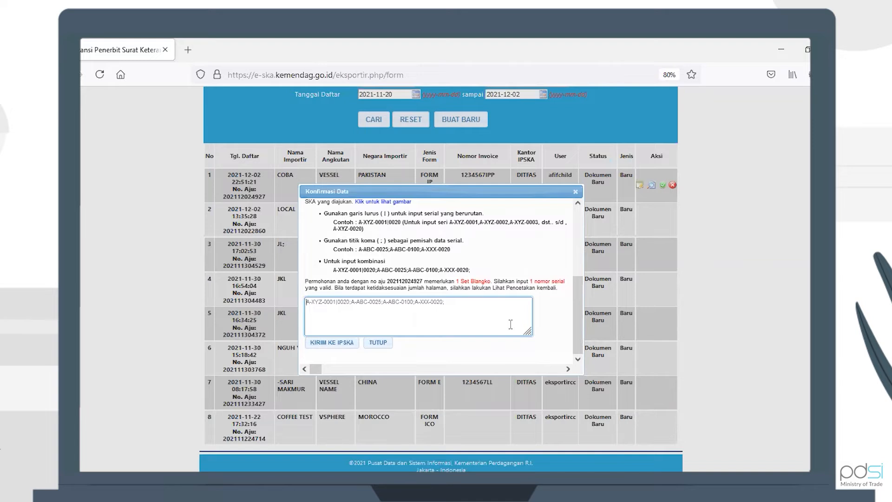
key(ctrl+v)
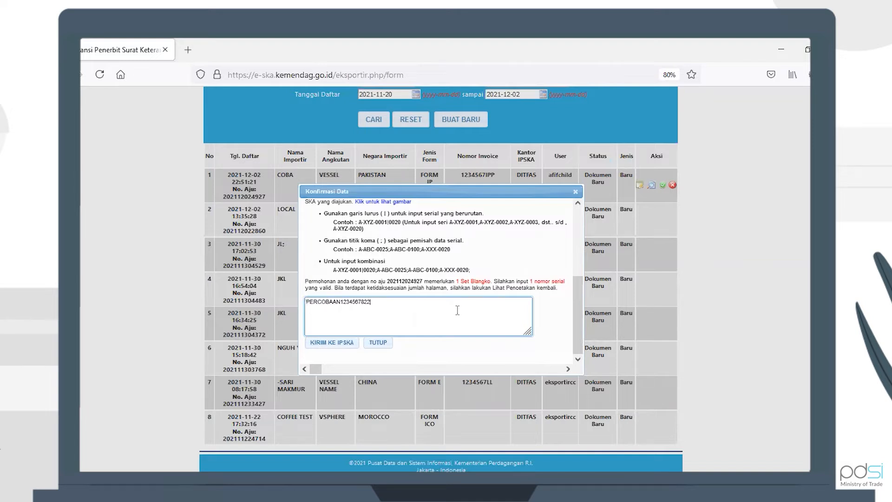
Send the application to IPSKA and confirm both prompts
click(432, 342)
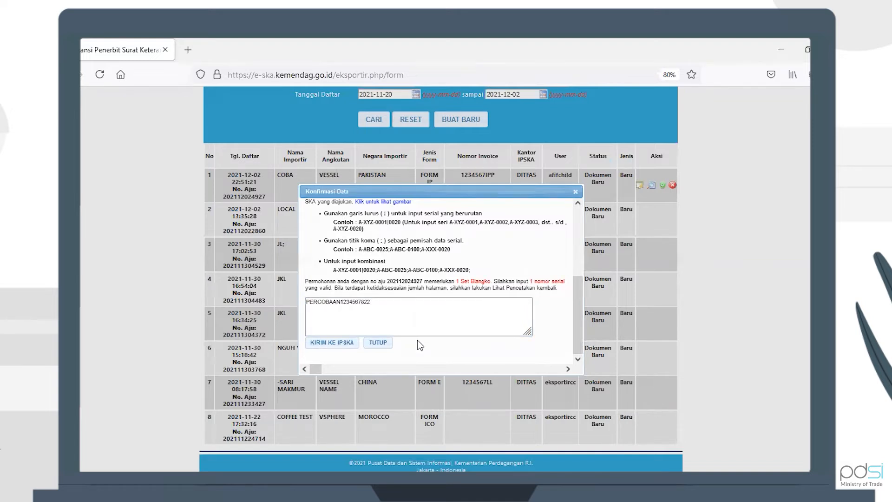
click(342, 344)
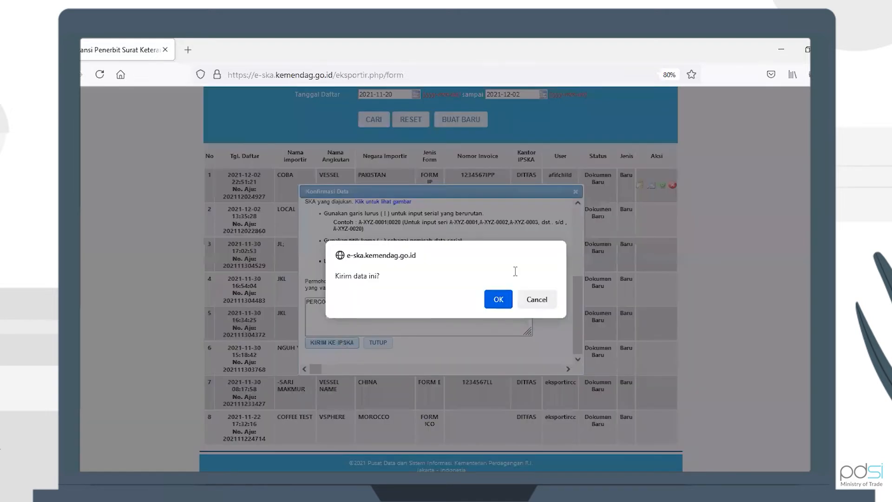
click(506, 298)
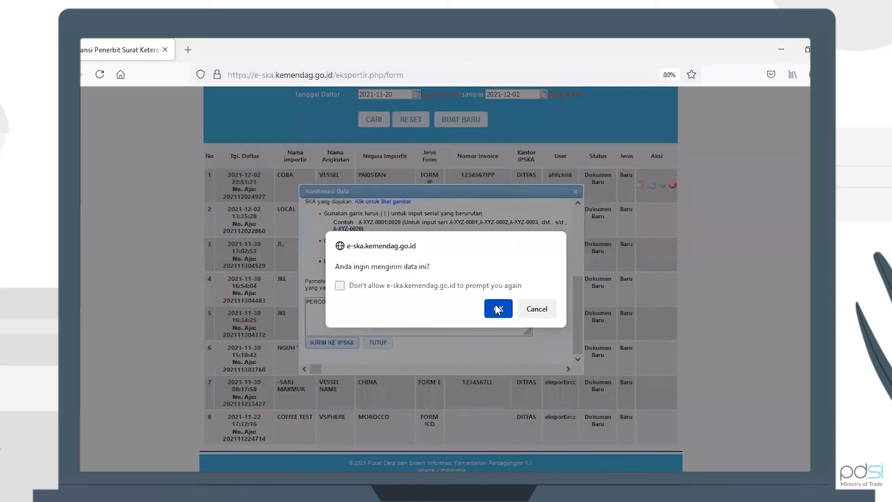
click(500, 308)
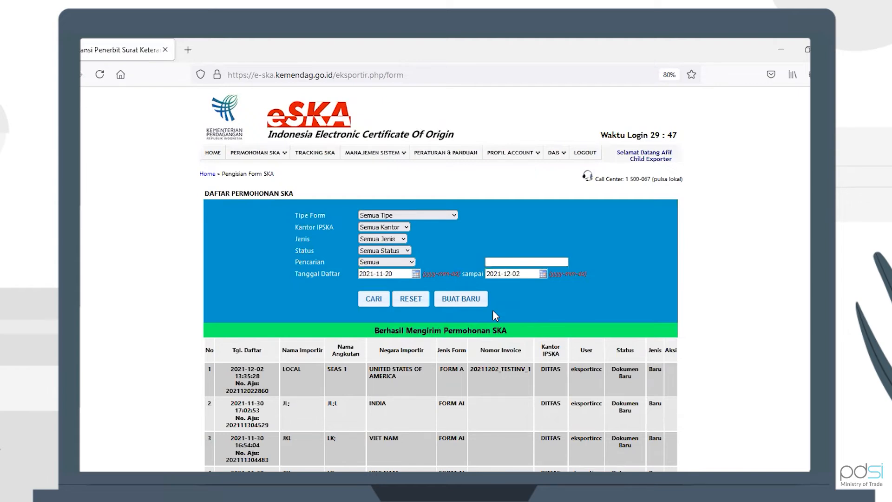
Log out and sign back in as the IPSKA officer account using the saved username and password
click(588, 154)
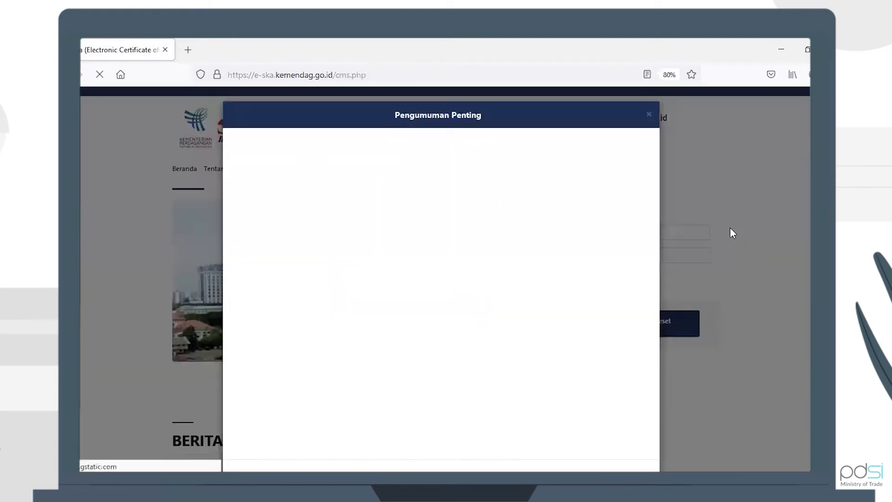
click(730, 228)
click(673, 229)
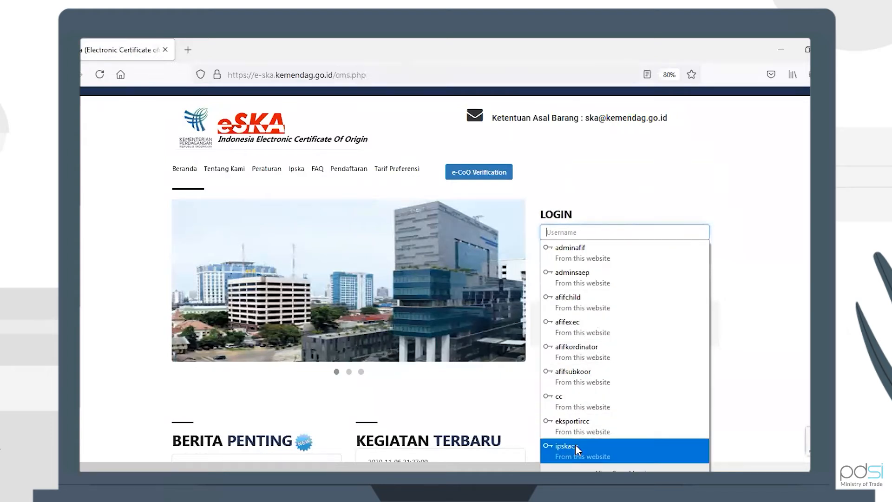
click(576, 444)
click(584, 324)
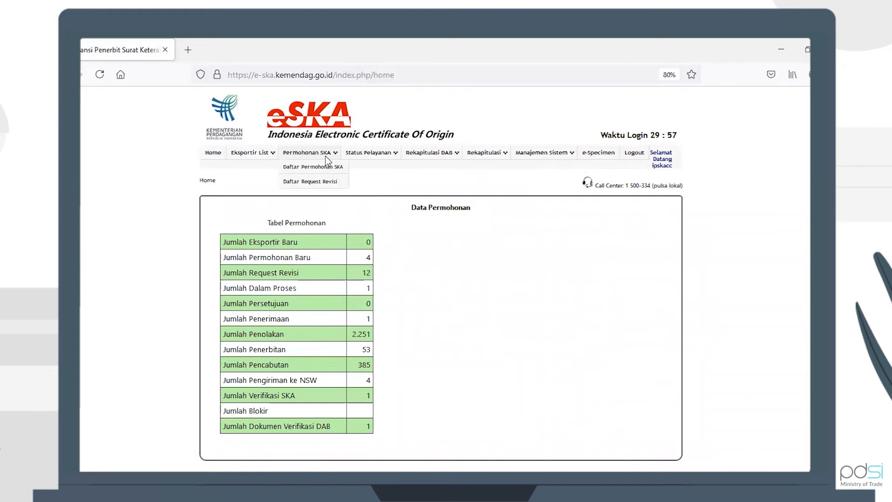
Open the SKA application list, expand the new Form IP application and process it, confirming the prompt
click(322, 165)
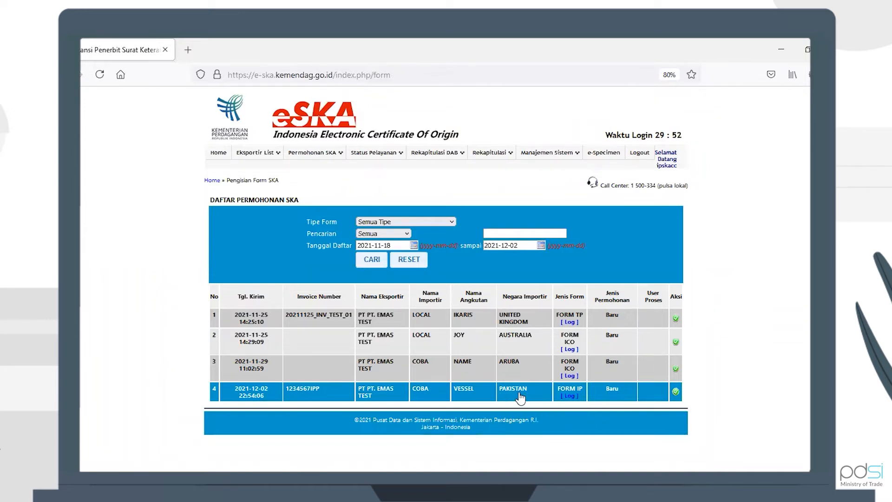
click(519, 394)
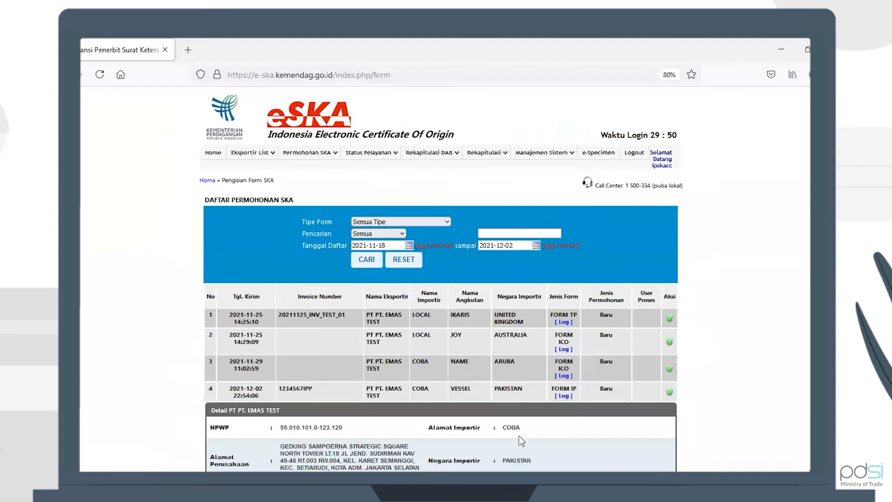
scroll(519, 435, down, 3)
scroll(559, 389, down, 1)
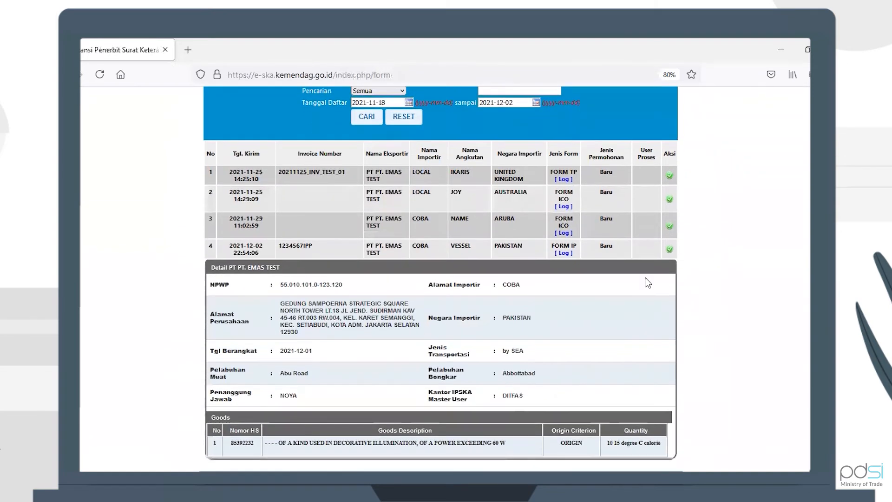
click(669, 250)
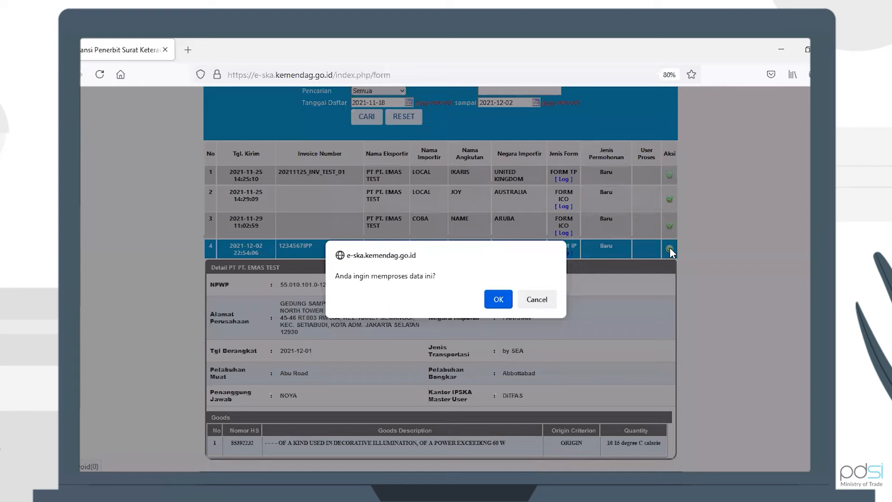
click(496, 300)
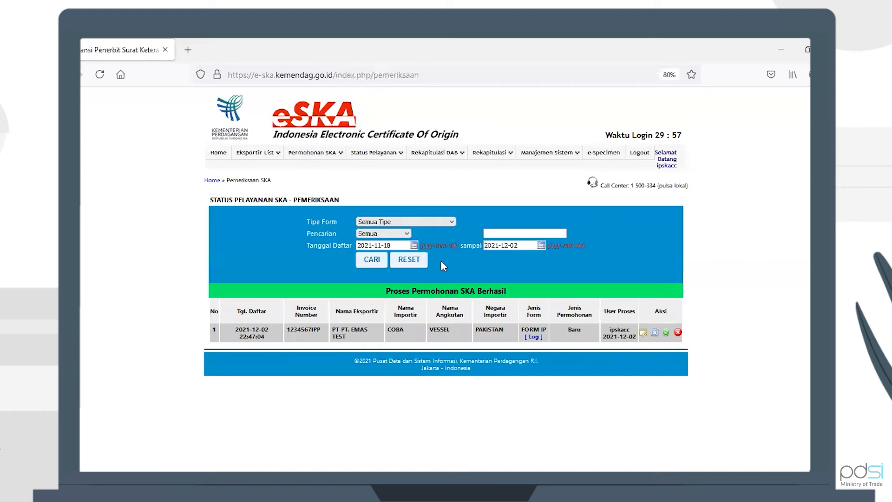
Expand the Form IP application in the examination list and open it for checking
click(428, 338)
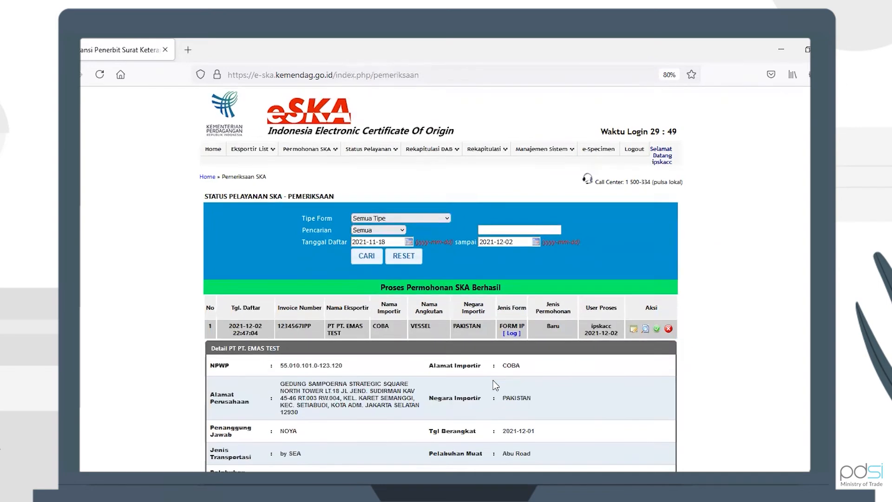
scroll(493, 380, down, 5)
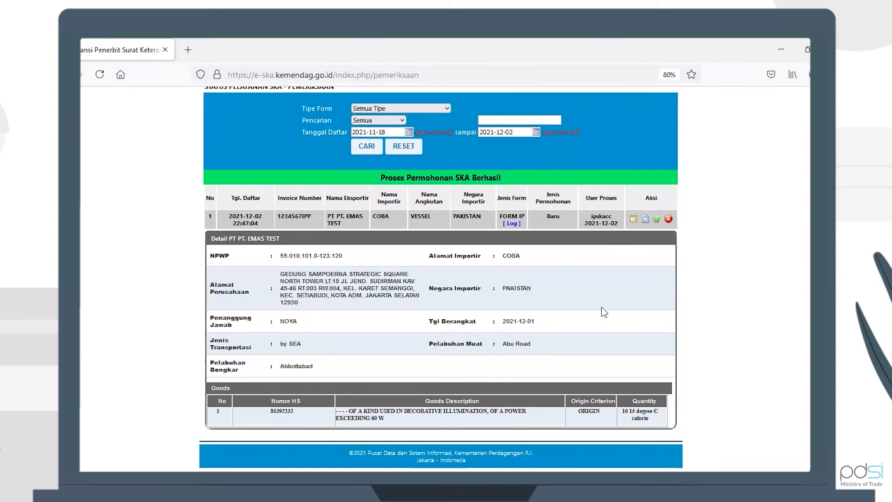
click(633, 219)
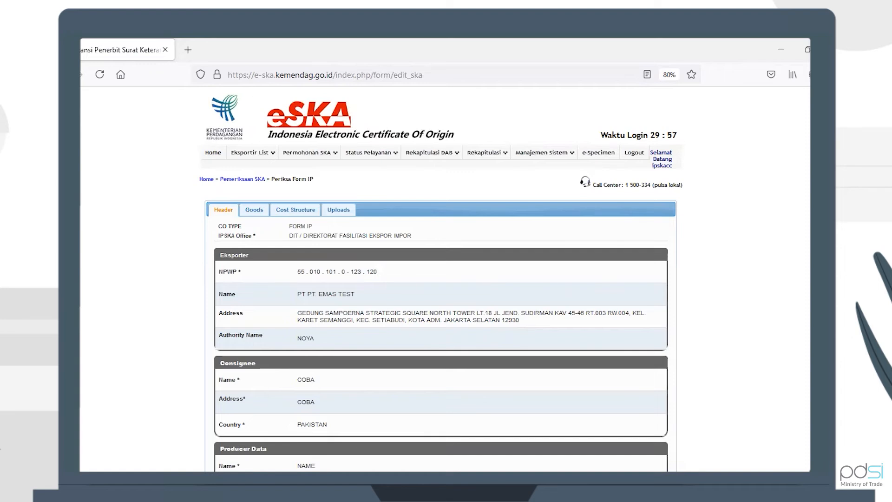
Review the application's header, Goods, Cost Structure and Uploads tabs
scroll(441, 278, down, 6)
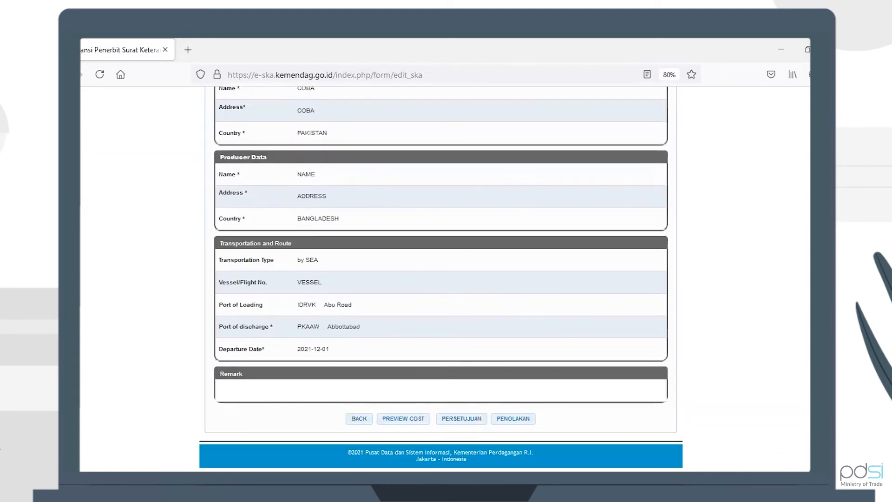
scroll(427, 185, up, 5)
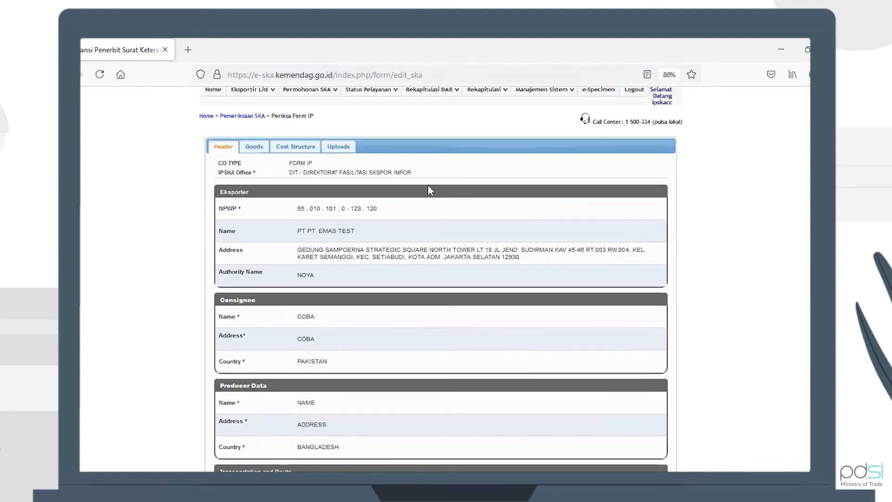
click(255, 146)
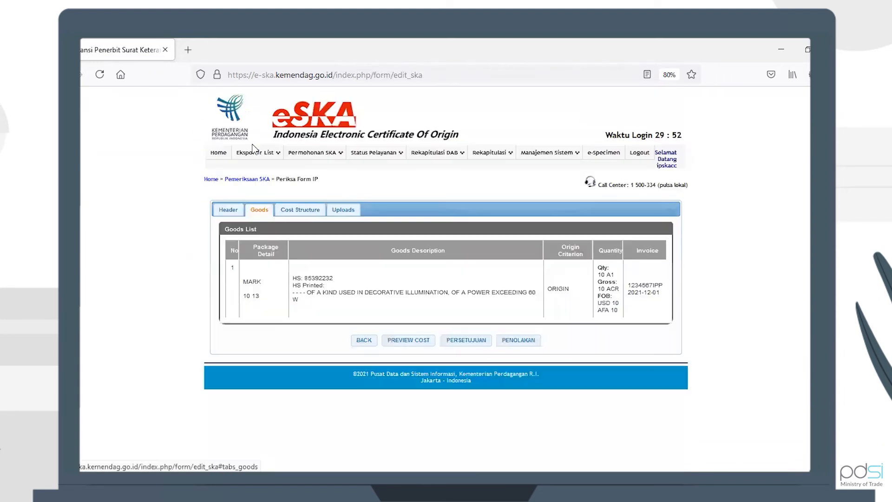
click(315, 212)
click(337, 212)
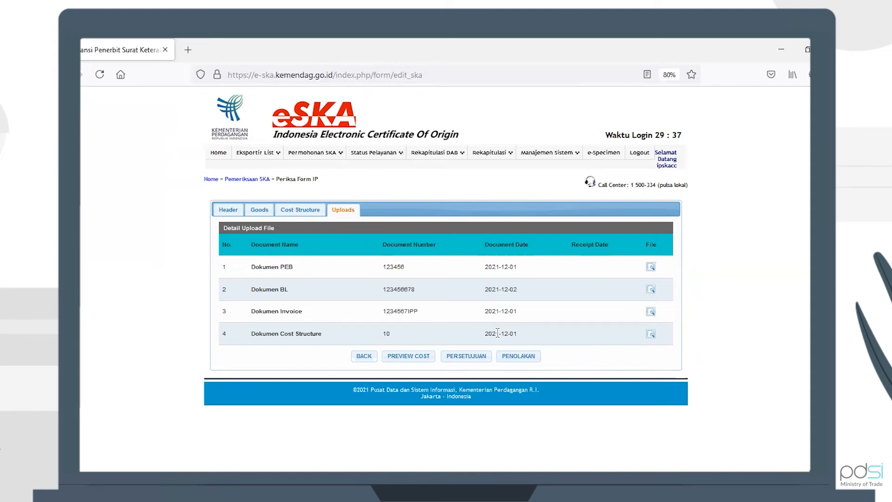
Start approving the application and continue past the FOB value confirmation
click(466, 362)
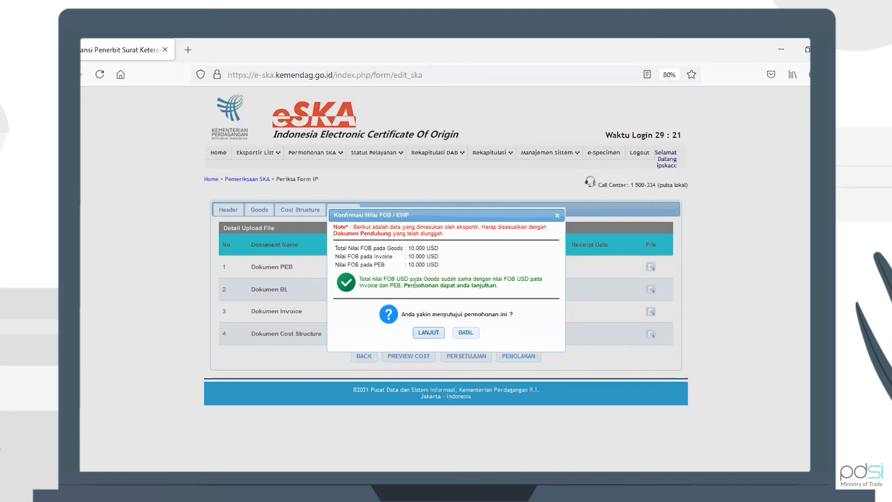
click(427, 335)
click(505, 302)
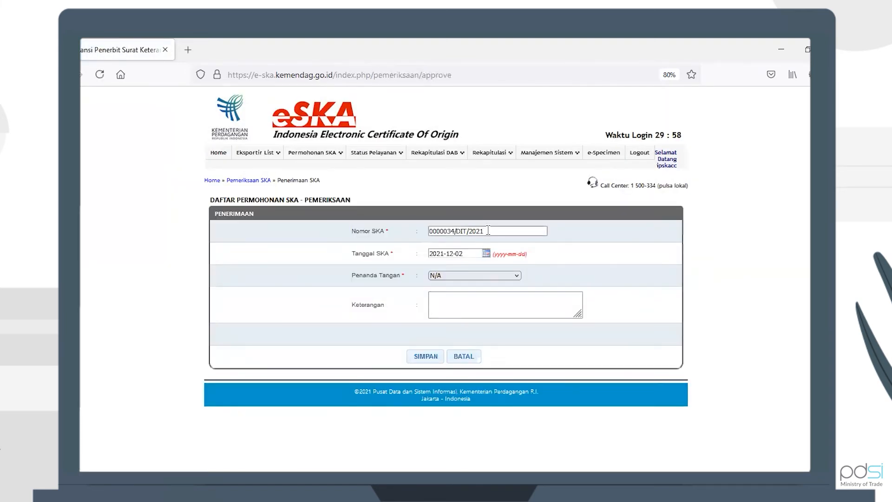
On the approval form choose the first listed signatory, save, and approve the goods data confirmation
click(462, 253)
click(490, 289)
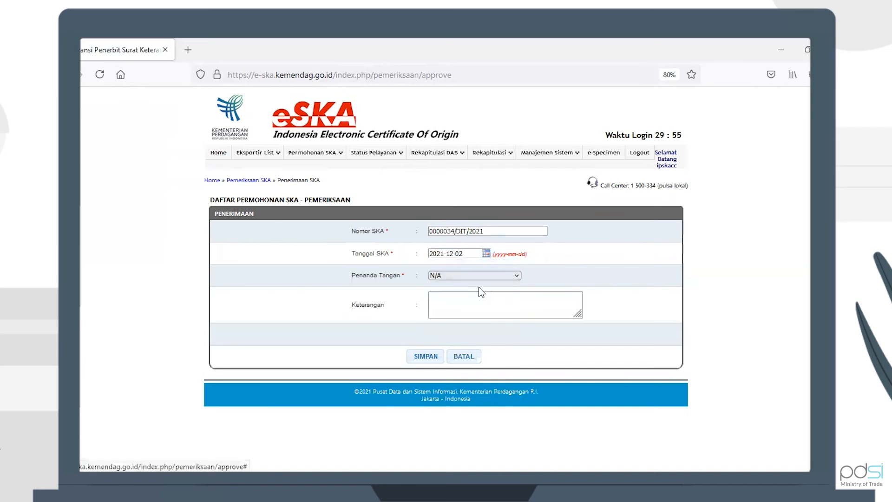
click(470, 279)
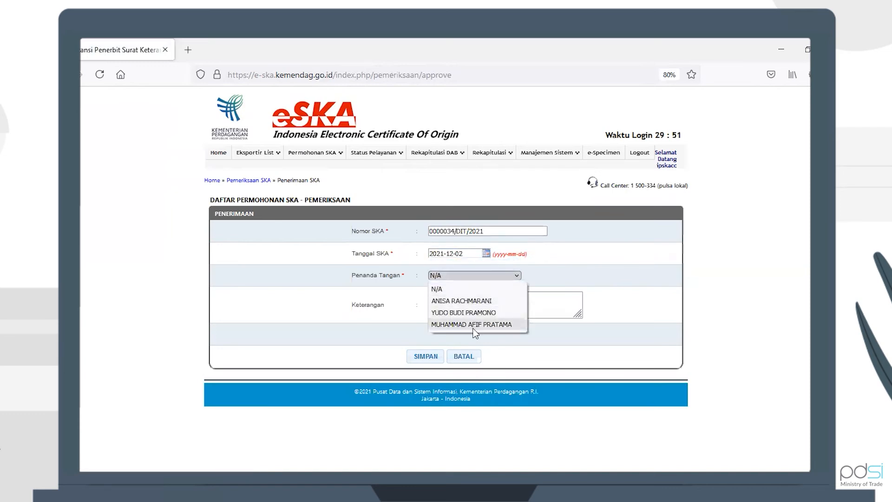
click(477, 302)
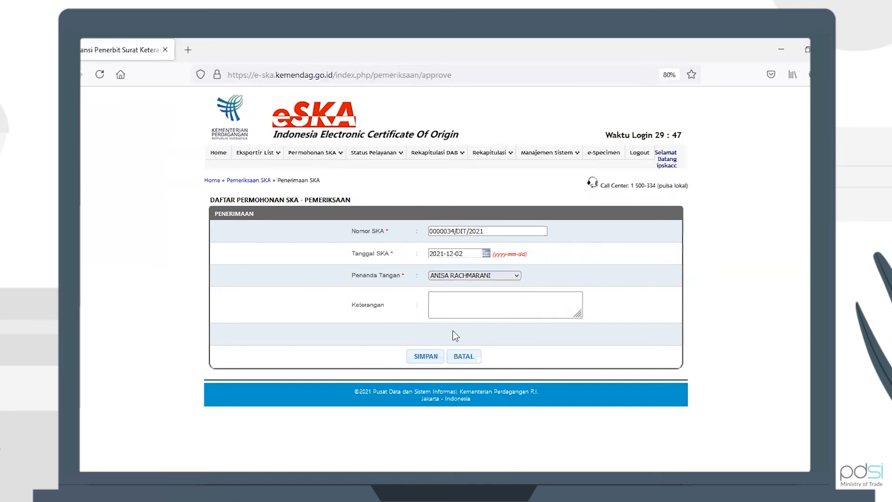
click(417, 356)
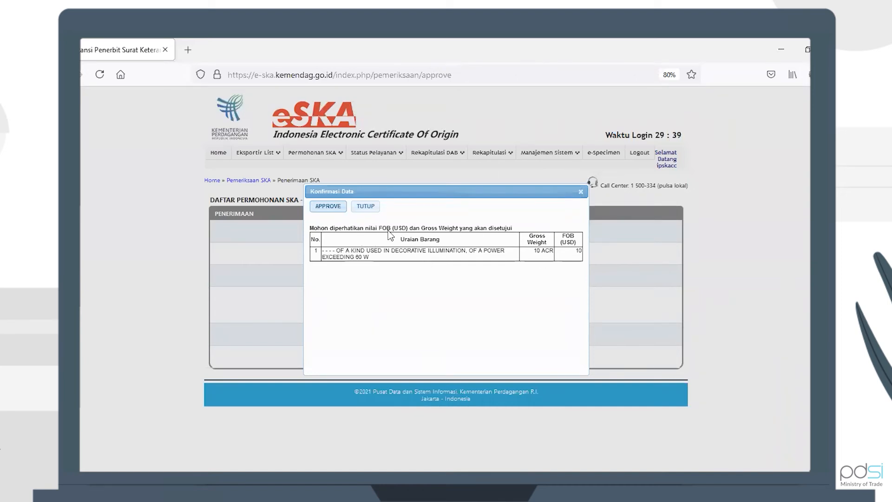
click(328, 207)
click(506, 301)
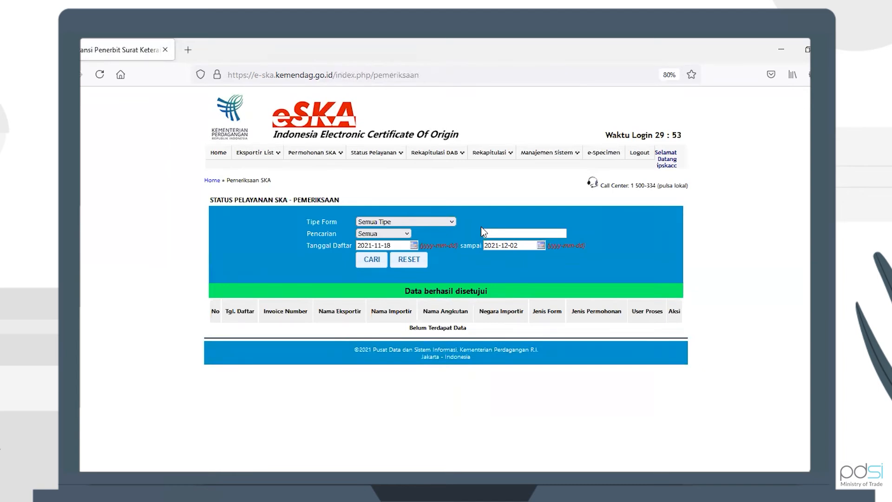
Open the Persetujuan SKA list, expand the Form IP application and open it for viewing
mouse_move(389, 158)
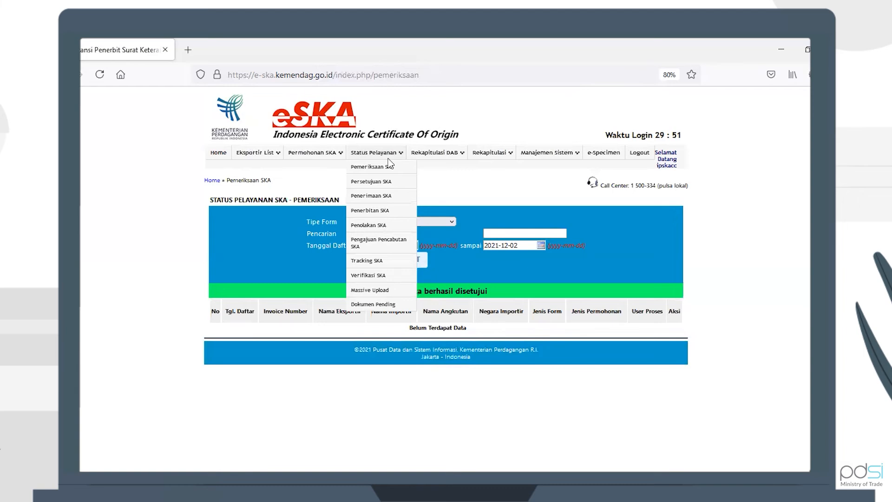
click(382, 186)
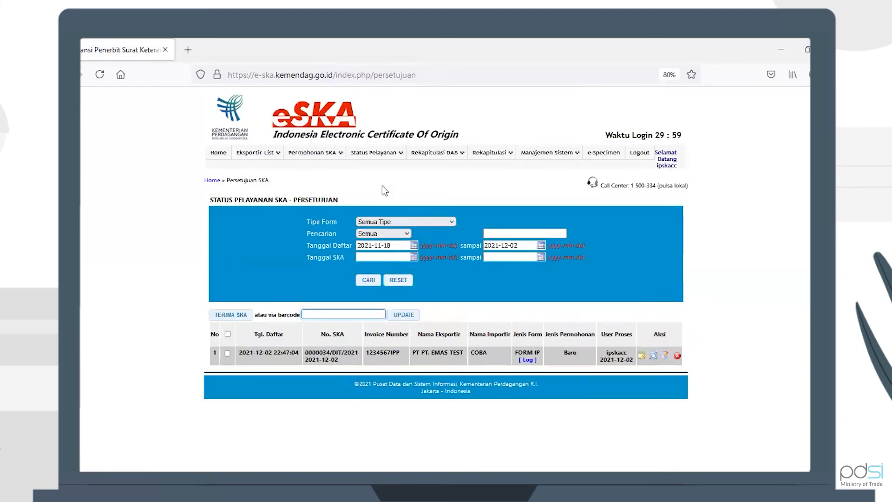
click(451, 360)
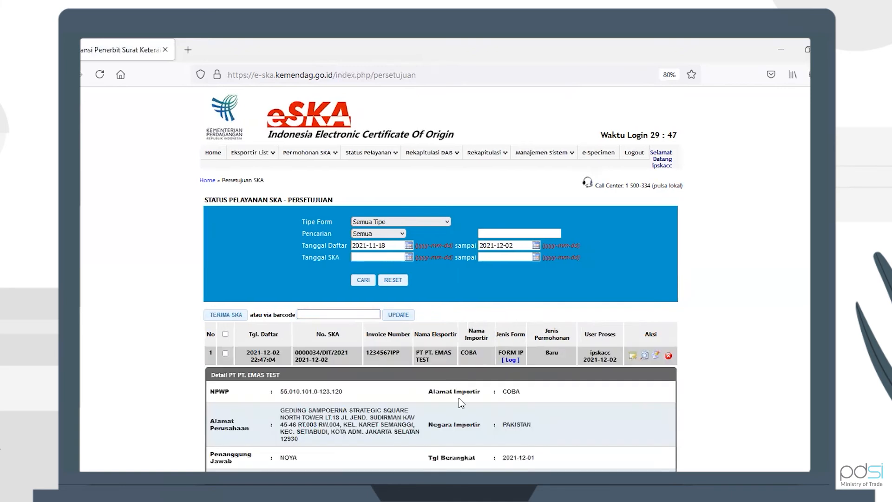
scroll(458, 397, down, 3)
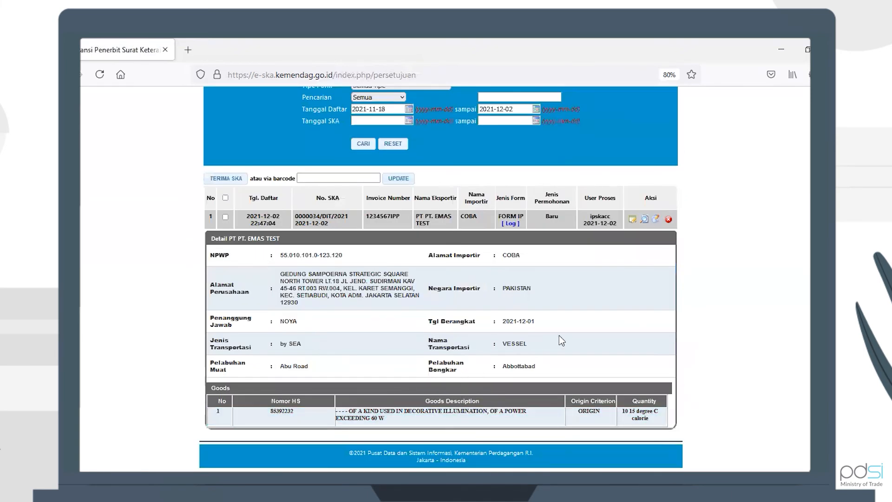
click(633, 224)
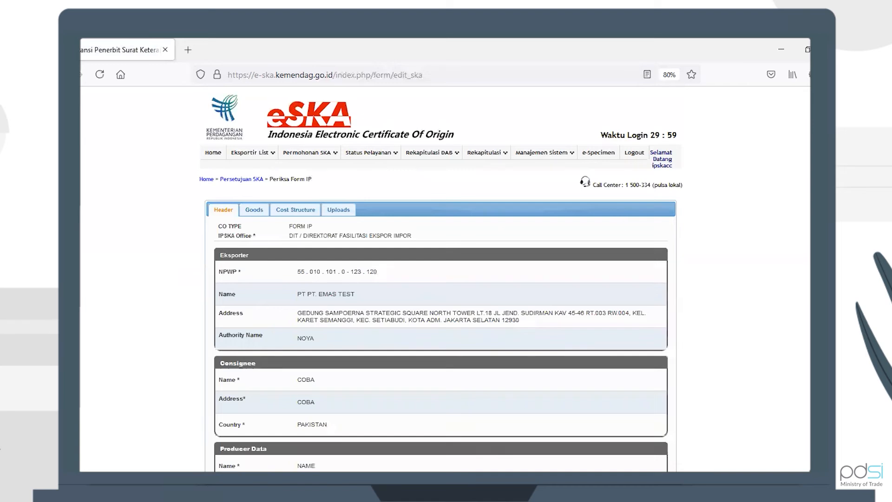
Review the approved application's header, Goods, Cost Structure and Uploads tabs
scroll(320, 433, down, 3)
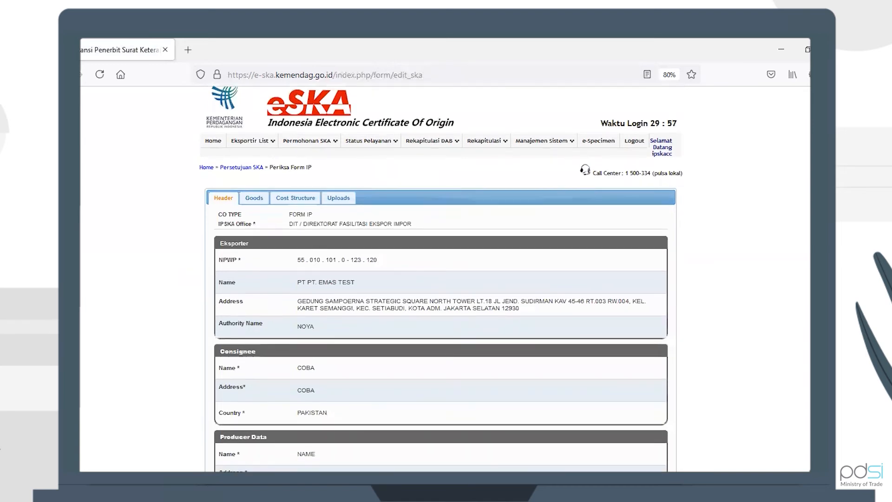
scroll(319, 433, down, 3)
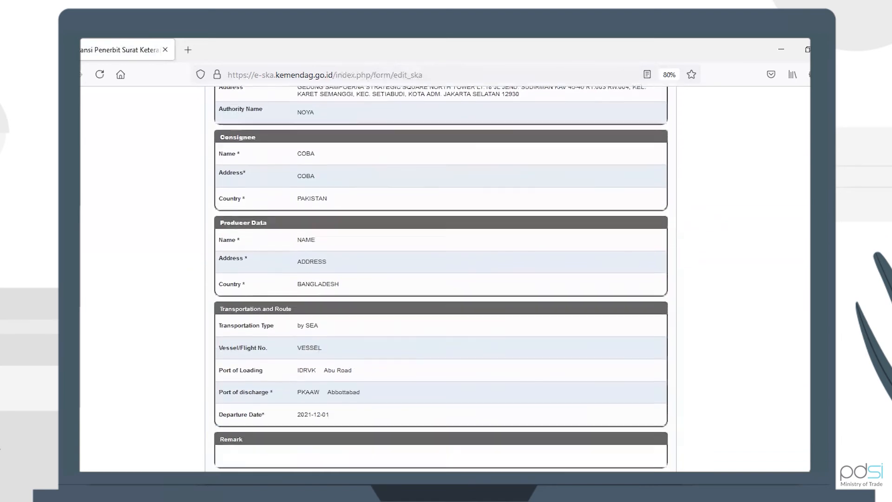
scroll(319, 433, up, 4)
scroll(442, 159, up, 2)
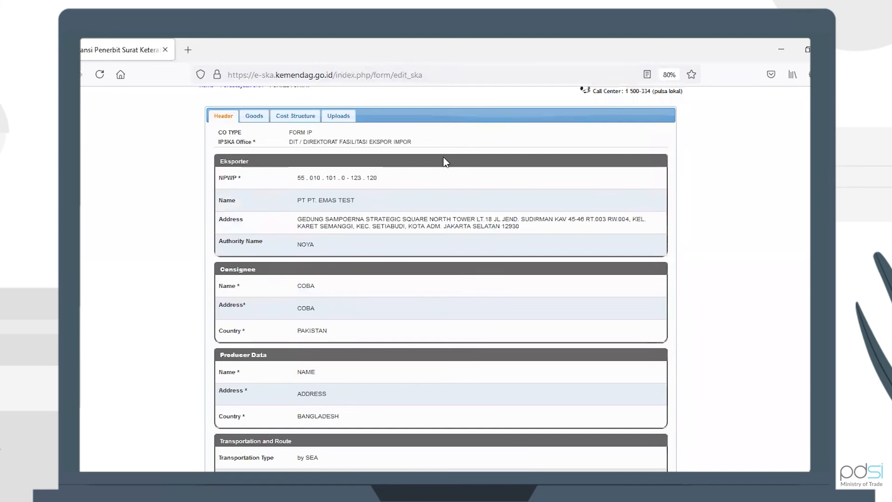
click(254, 119)
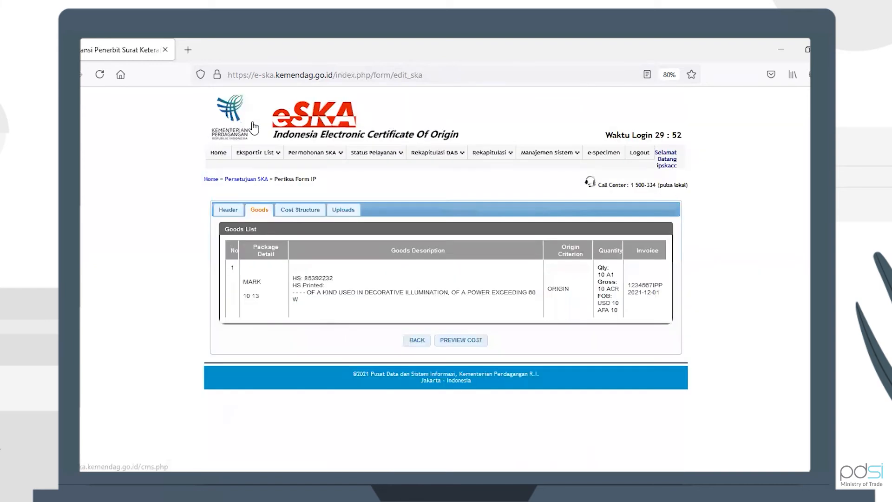
click(297, 210)
click(342, 212)
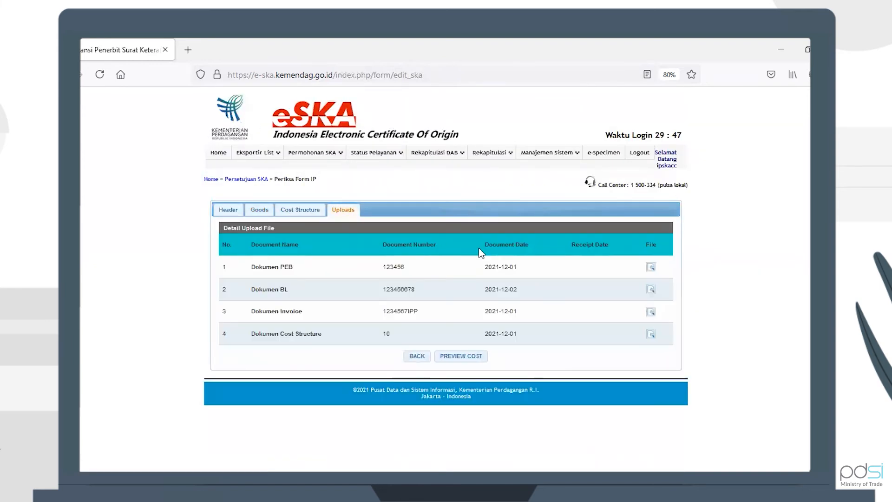
In the Persetujuan SKA list, tick the Form IP application and receive it with Terima SKA, confirming the prompt
mouse_move(382, 155)
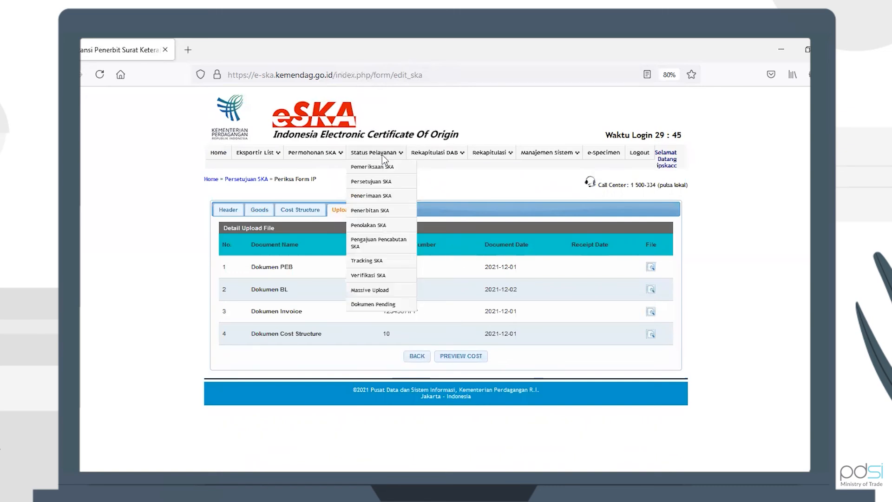
click(380, 181)
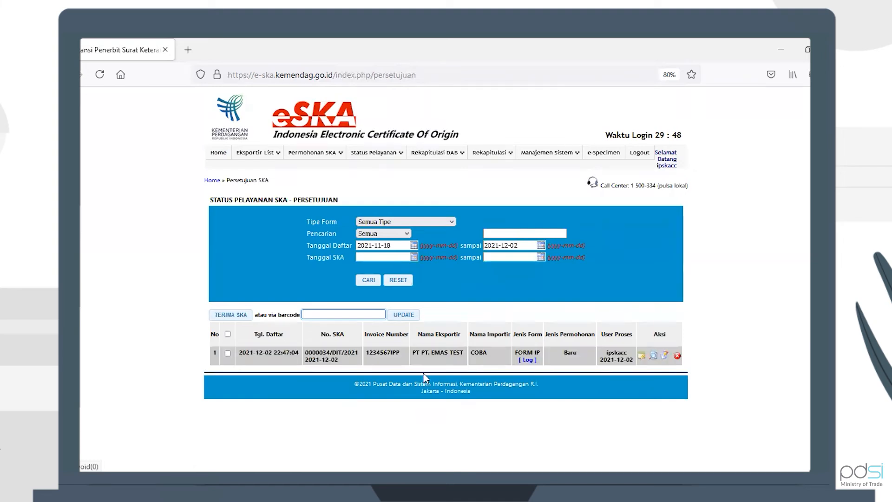
click(227, 353)
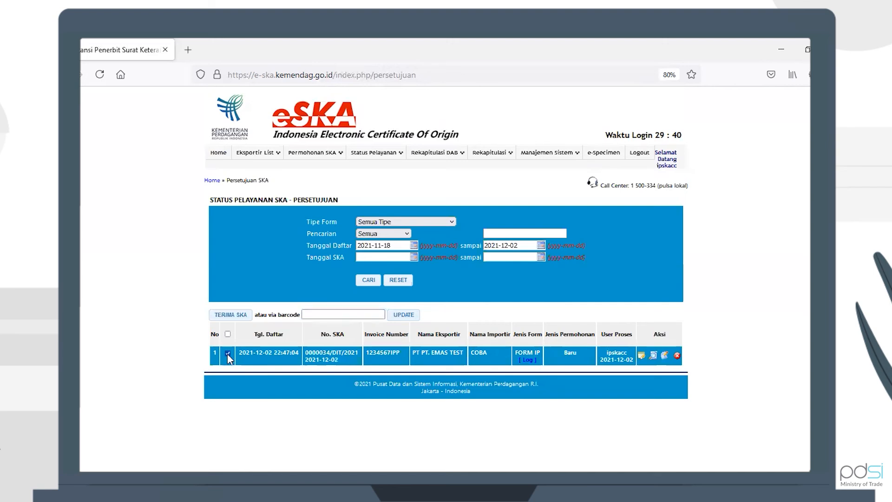
click(230, 316)
click(492, 305)
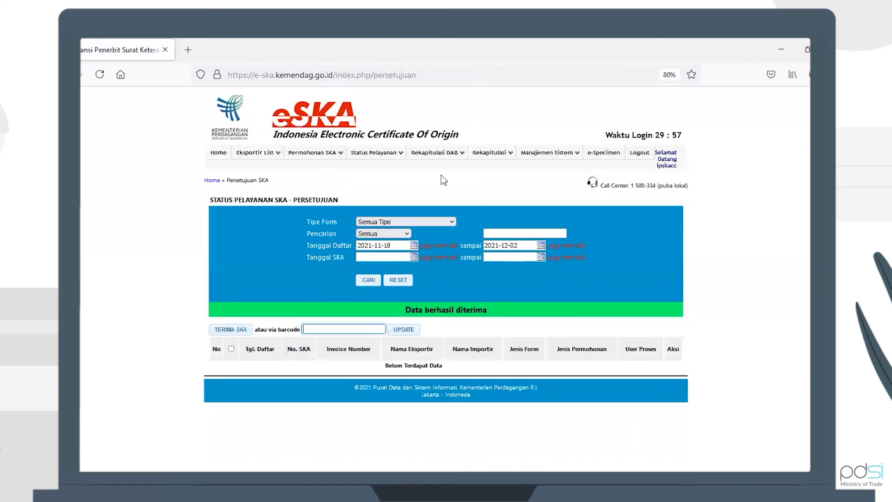
Open the Penerimaan SKA list, expand the Form IP application and open it for viewing
mouse_move(385, 152)
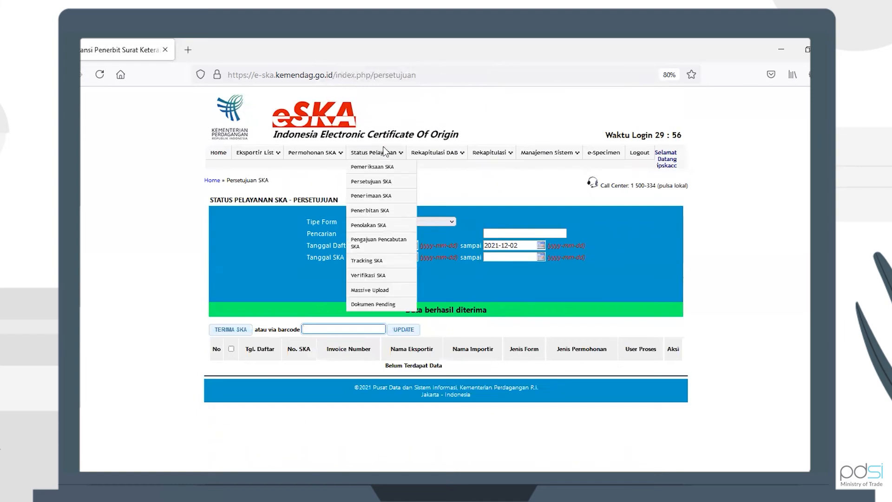
click(384, 195)
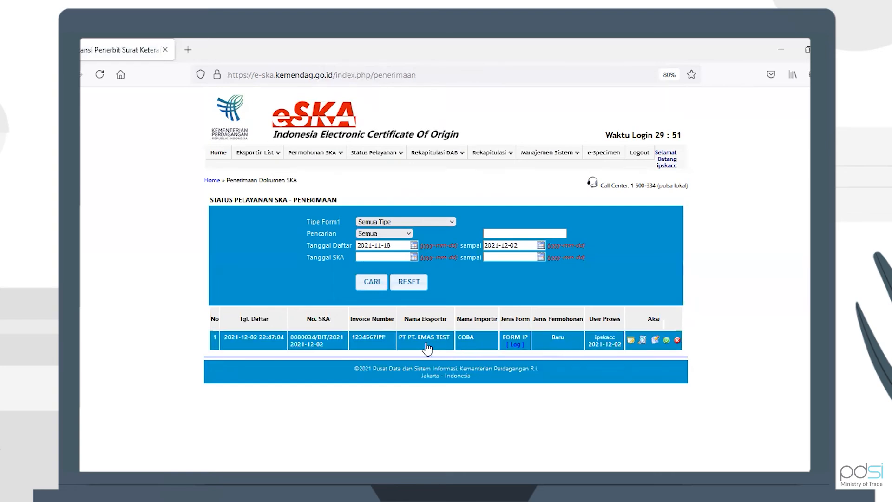
click(407, 348)
scroll(467, 381, down, 3)
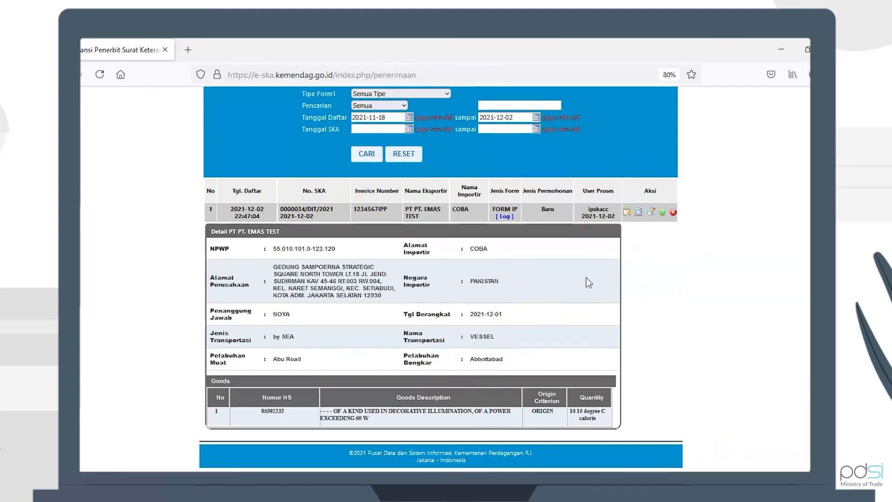
click(628, 213)
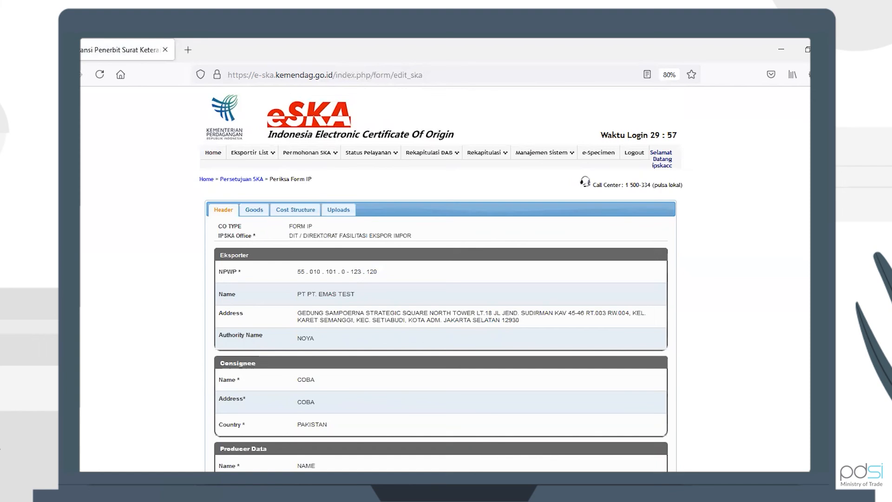
Review the received application's header, Goods, Cost Structure and Uploads tabs
scroll(441, 278, down, 5)
scroll(366, 190, down, 2)
scroll(366, 189, up, 6)
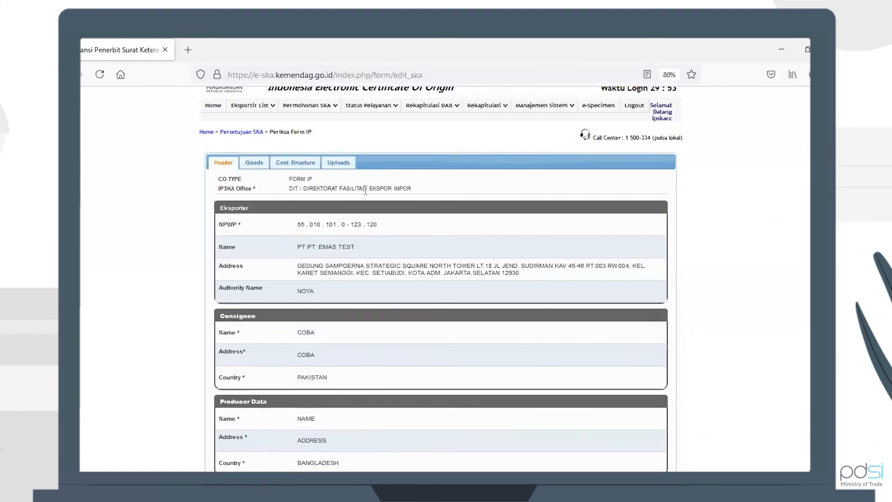
click(255, 162)
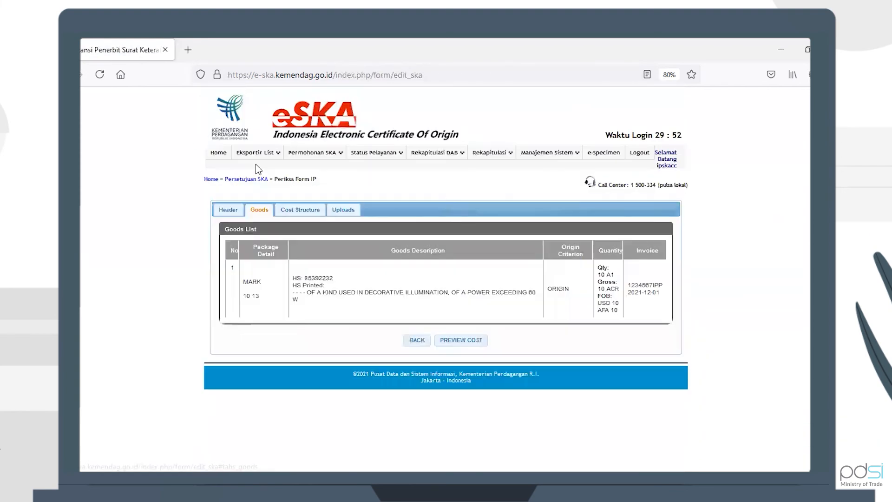
click(299, 212)
click(340, 212)
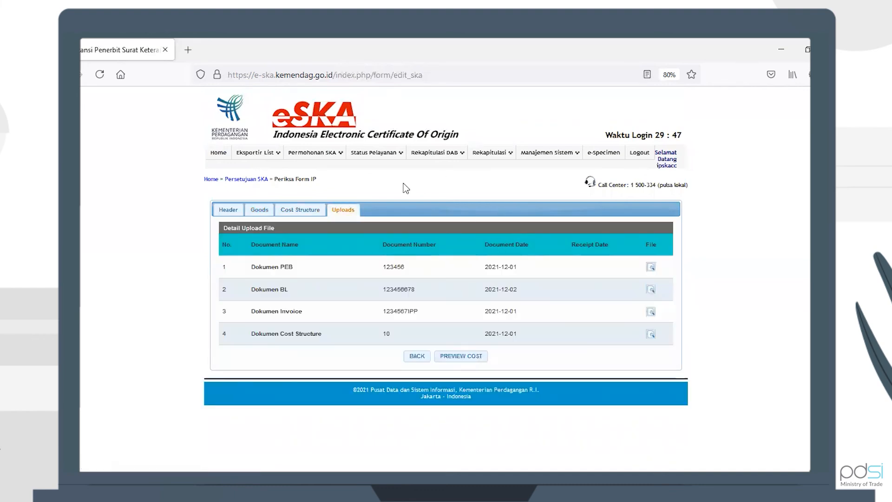
Go to the Penerimaan SKA list and open the upload form for the Form IP application
click(386, 157)
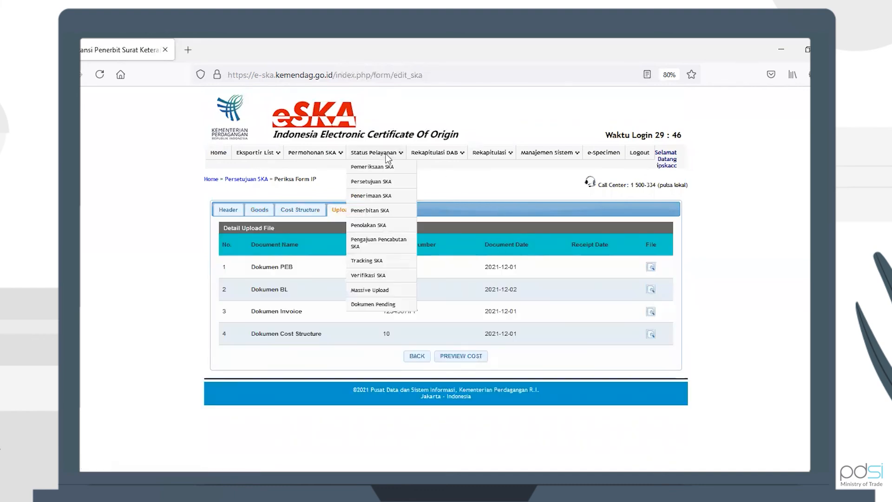
click(386, 196)
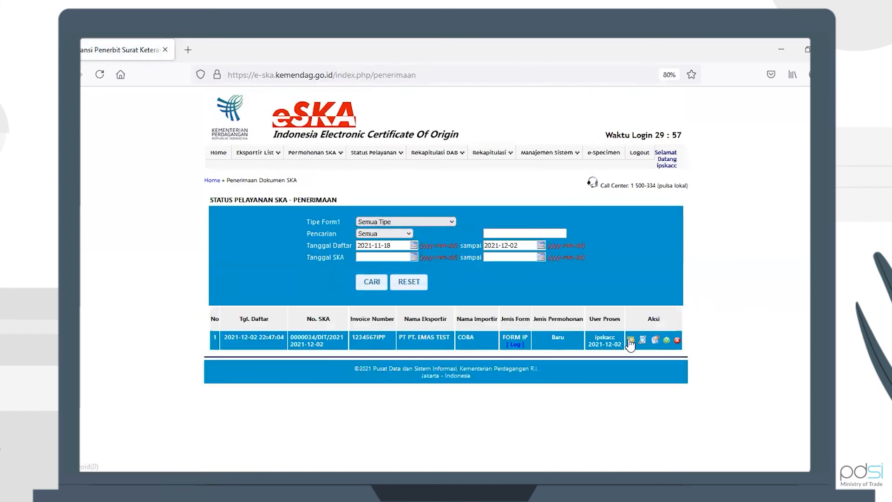
click(666, 341)
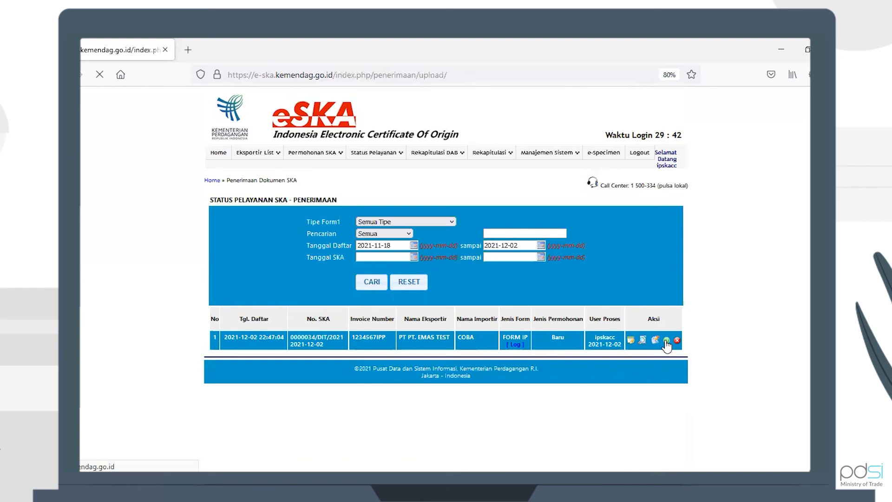
click(376, 357)
key(ctrl+v)
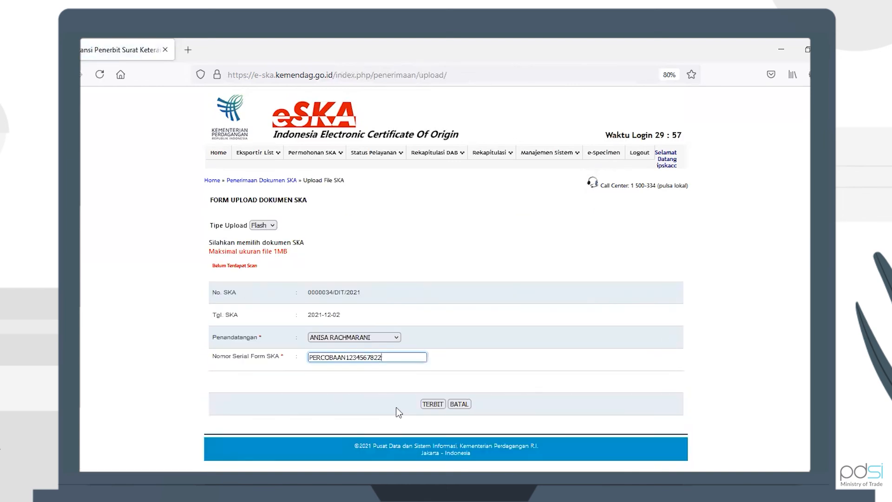
click(433, 404)
click(497, 293)
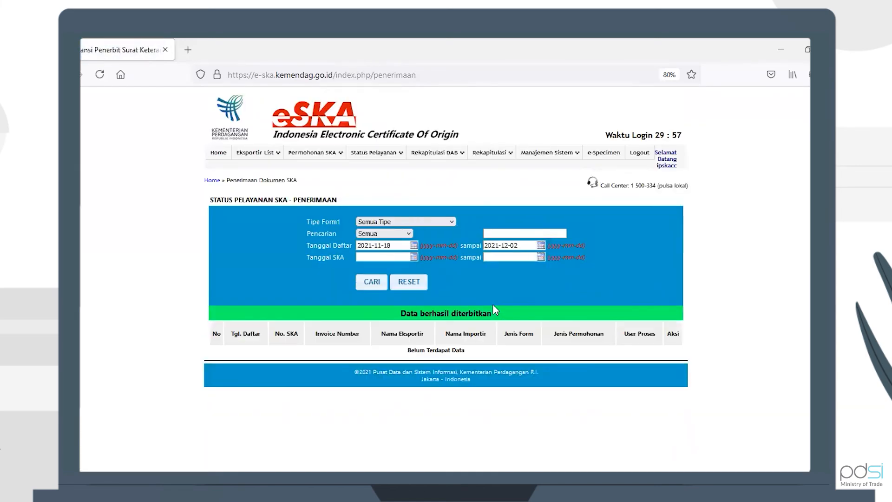
Log out and log back in with the exporter account's username and password
click(634, 155)
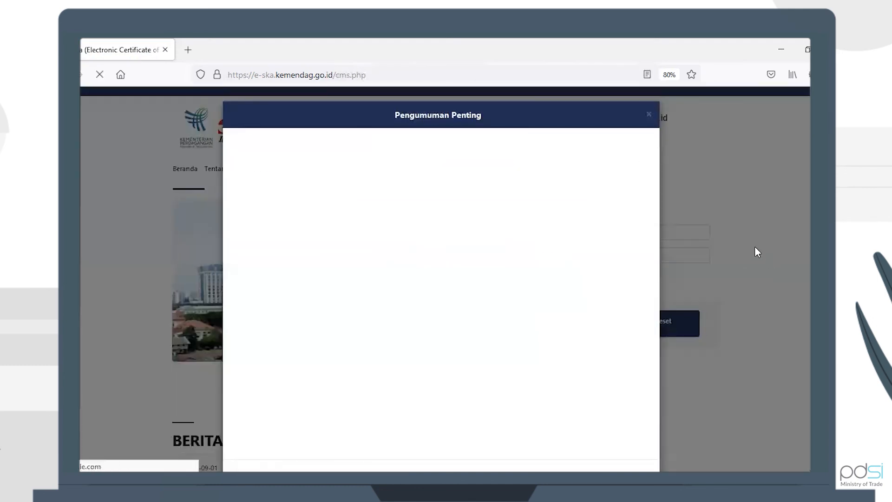
click(755, 246)
click(647, 232)
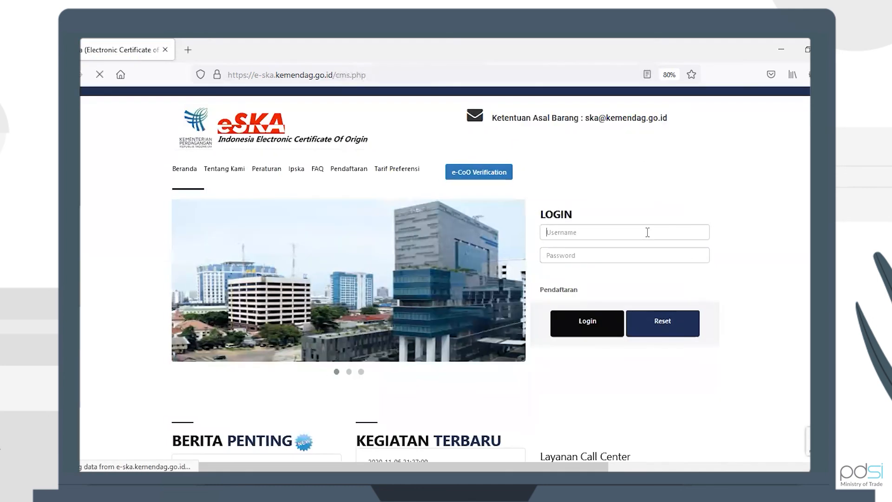
click(590, 301)
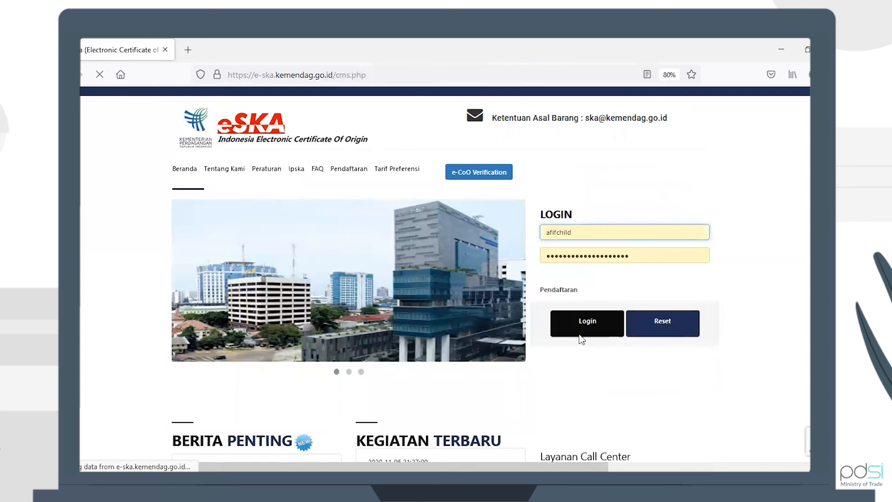
click(586, 328)
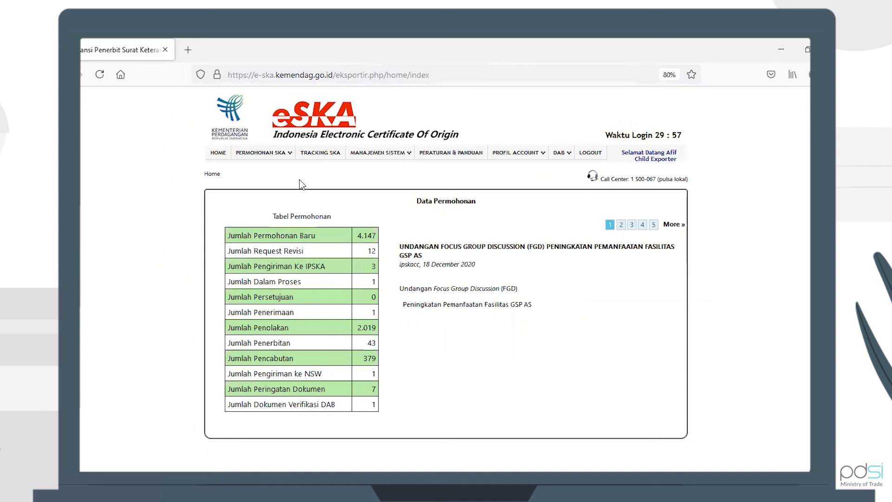
Open Tracking SKA, set the registration start date to 2021-12-02 and search
click(316, 159)
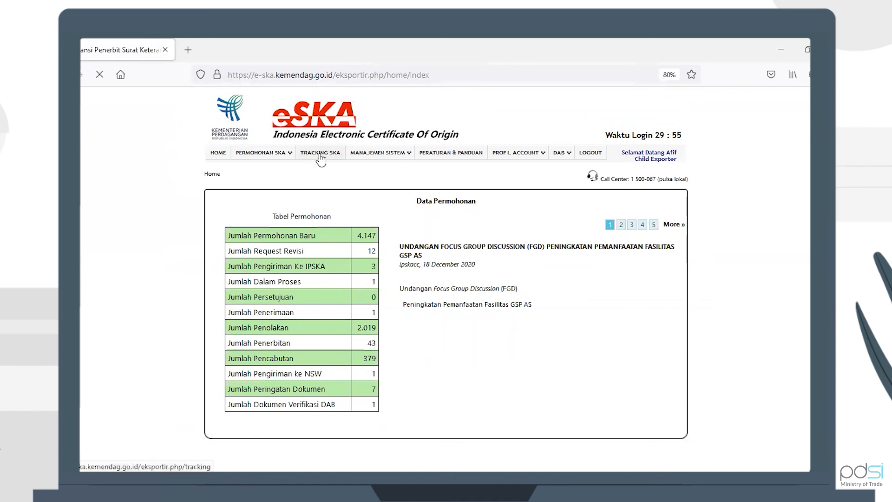
click(408, 276)
click(400, 287)
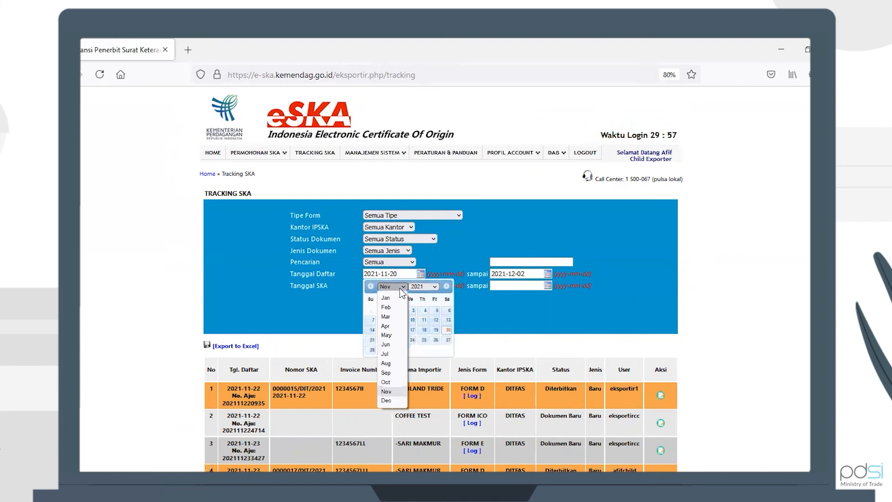
click(391, 398)
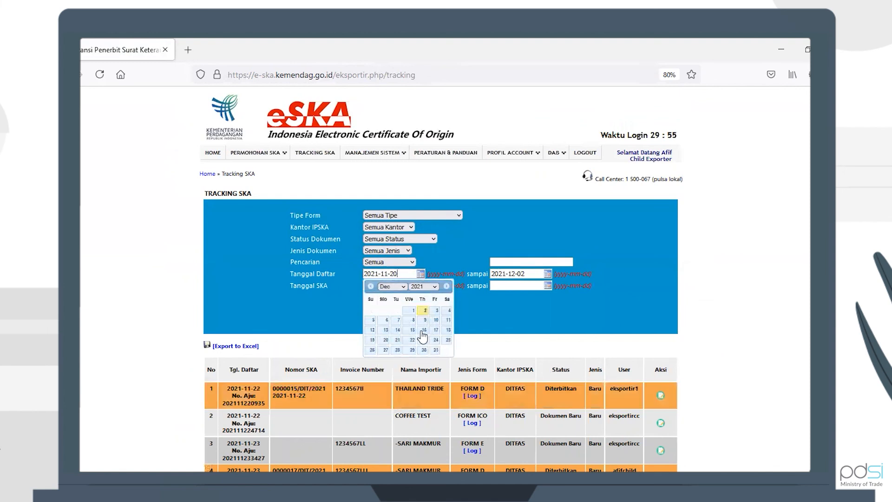
click(425, 311)
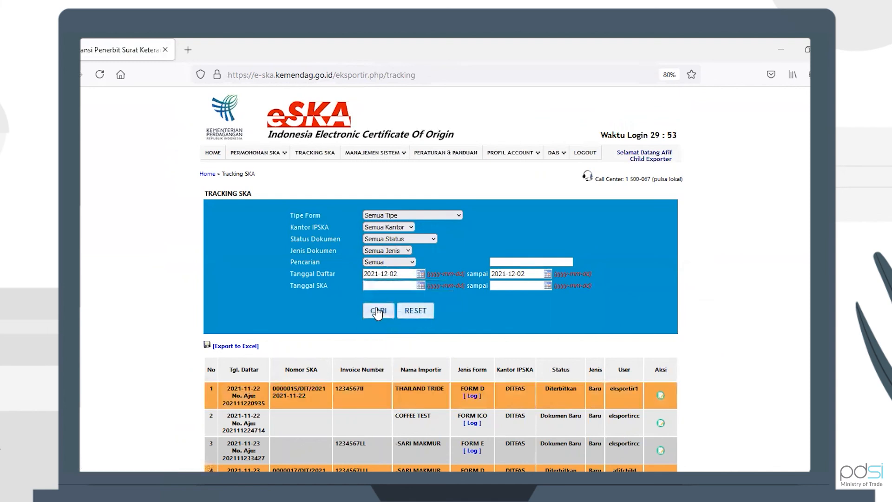
click(378, 311)
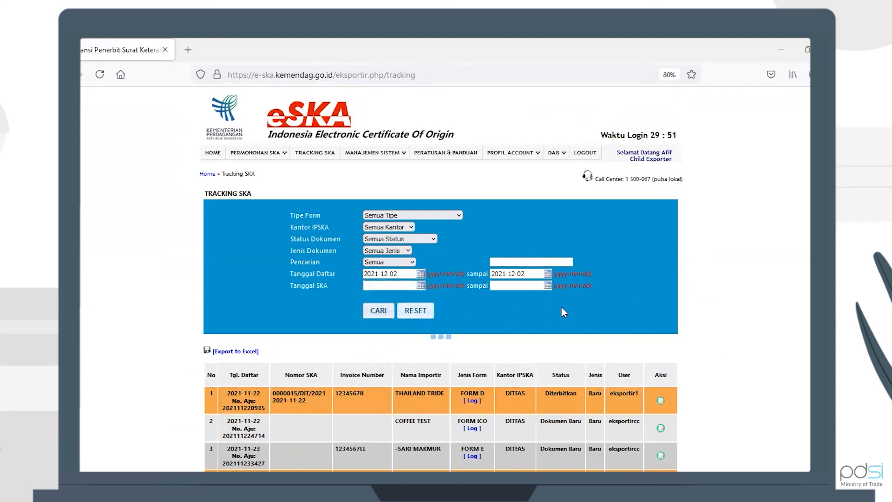
Preview the Form IP certificate printout using the Blangko Kosong print type and scroll through the PDF
scroll(563, 311, down, 3)
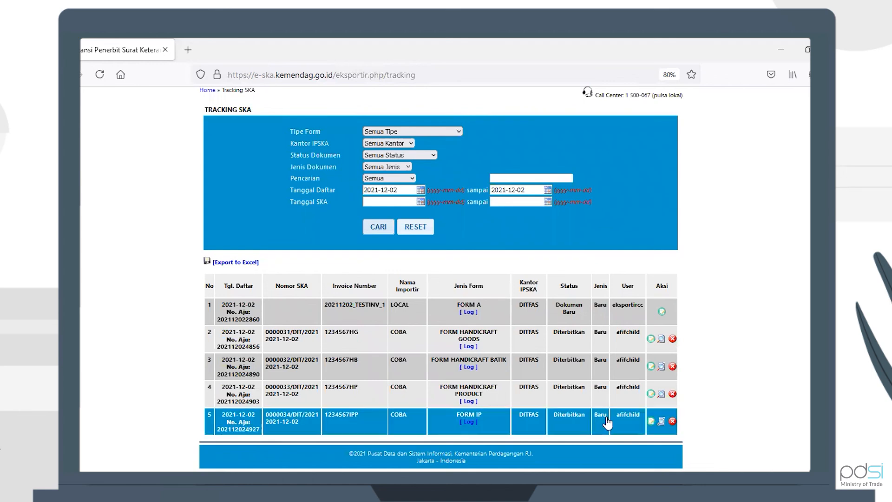
click(662, 422)
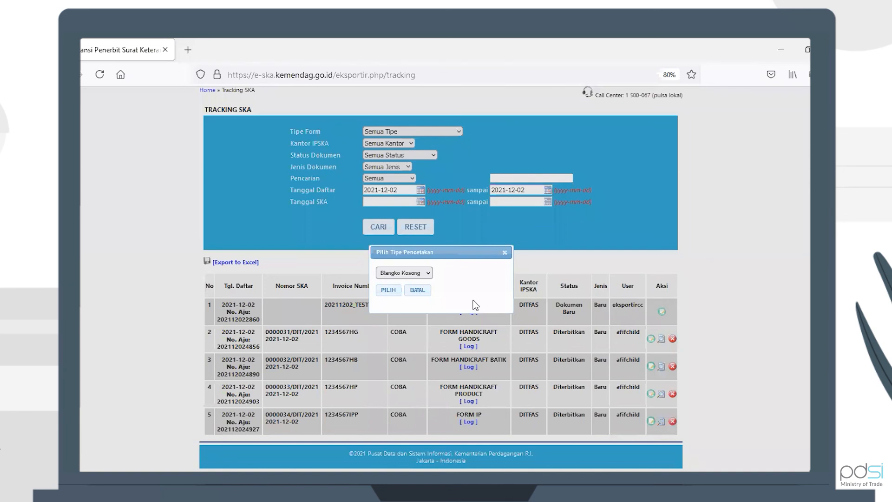
click(389, 290)
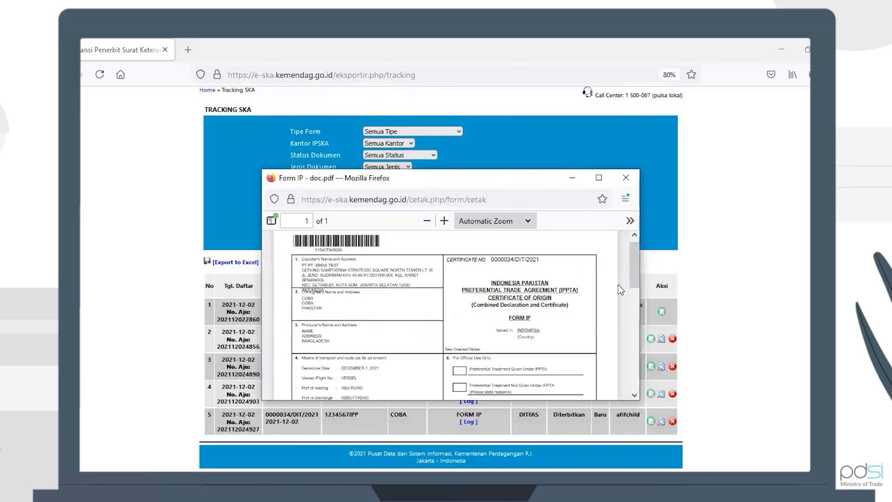
drag(632, 266, 632, 264)
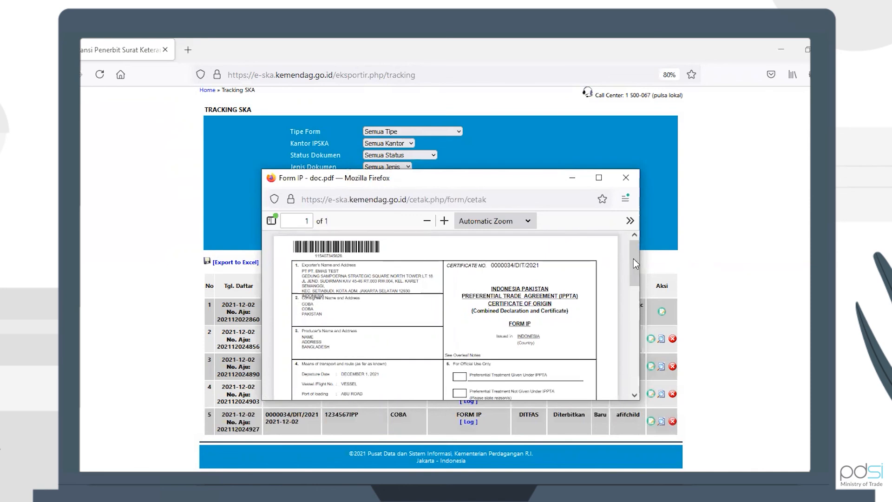
mouse_move(633, 259)
mouse_down()
mouse_move(635, 375)
mouse_move(631, 263)
mouse_up()
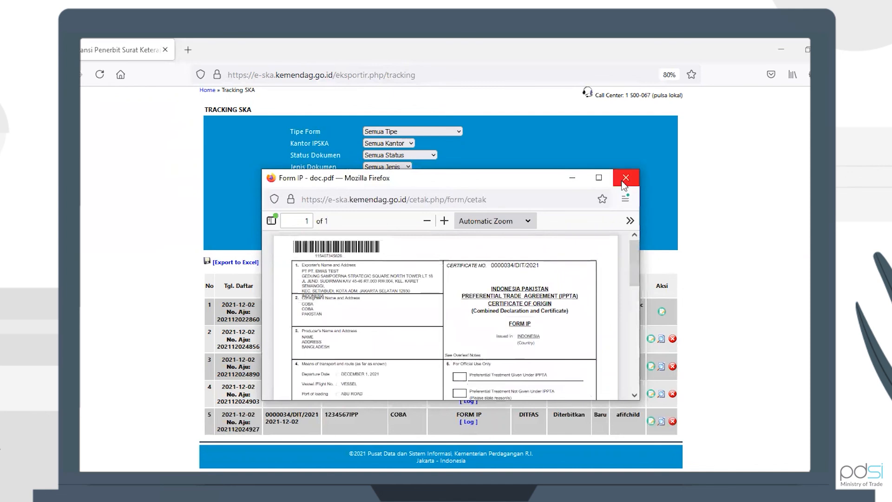